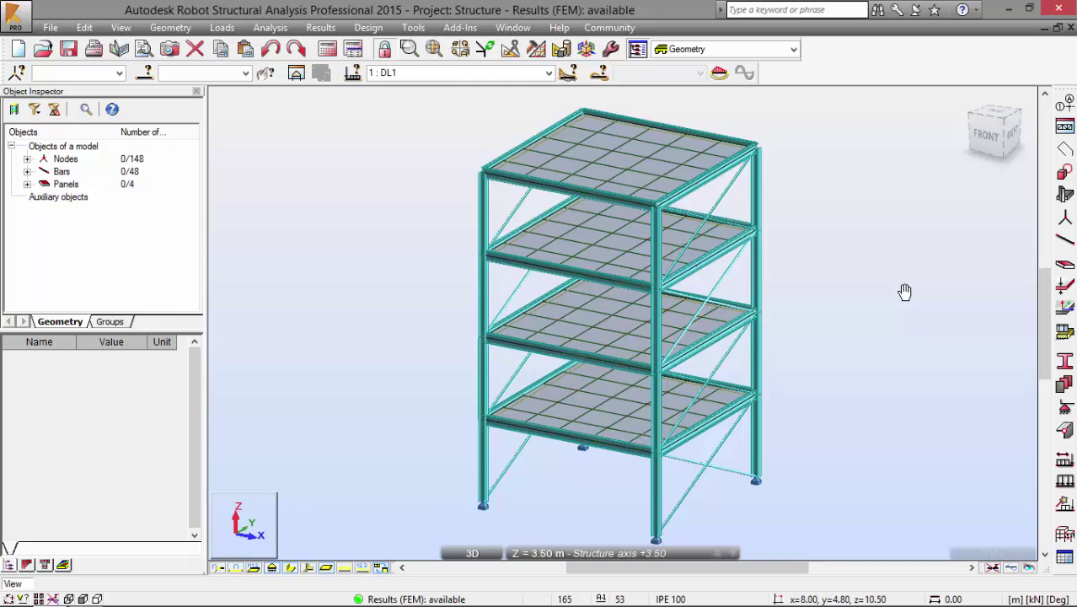
- In the Display settings, turn on bar colouring by section with a legend and apply it
{"action": "middle_click_drag", "start_coordinate": [905, 292], "coordinate": [842, 253]}
{"action": "scroll", "coordinate": [835, 259], "scroll_direction": "down", "scroll_amount": 2}
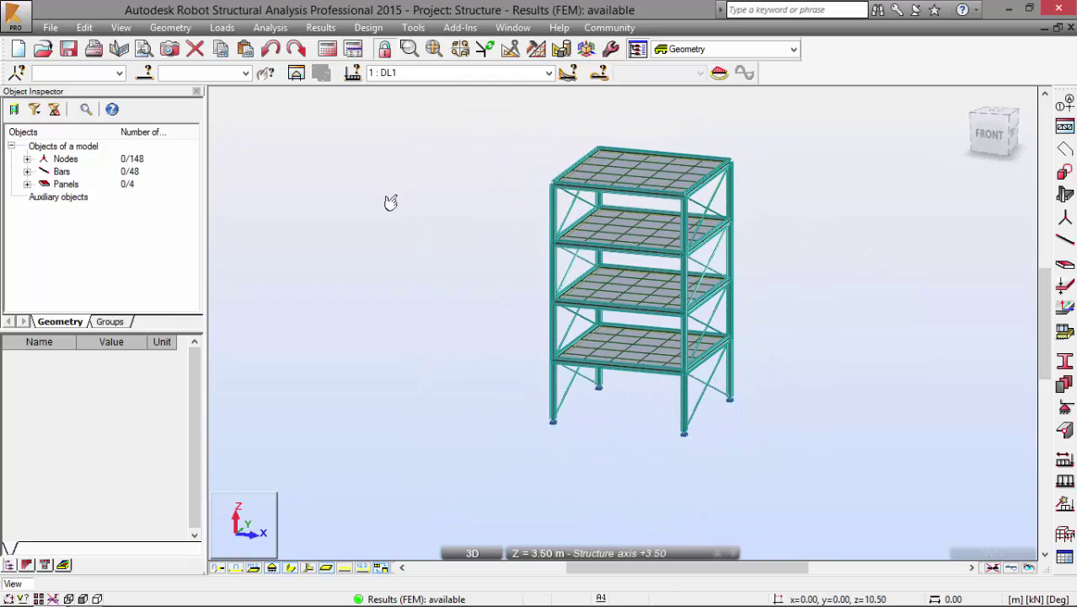
{"action": "middle_click_drag", "start_coordinate": [390, 202], "coordinate": [385, 203]}
{"action": "right_click", "coordinate": [372, 180]}
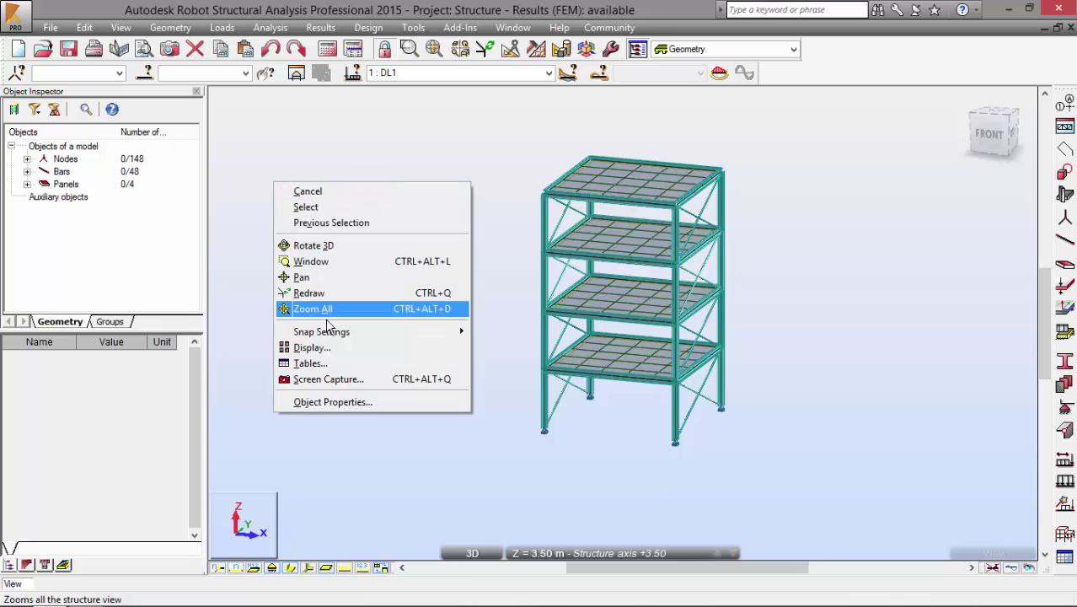
{"action": "left_click", "coordinate": [316, 344]}
{"action": "left_click", "coordinate": [179, 243]}
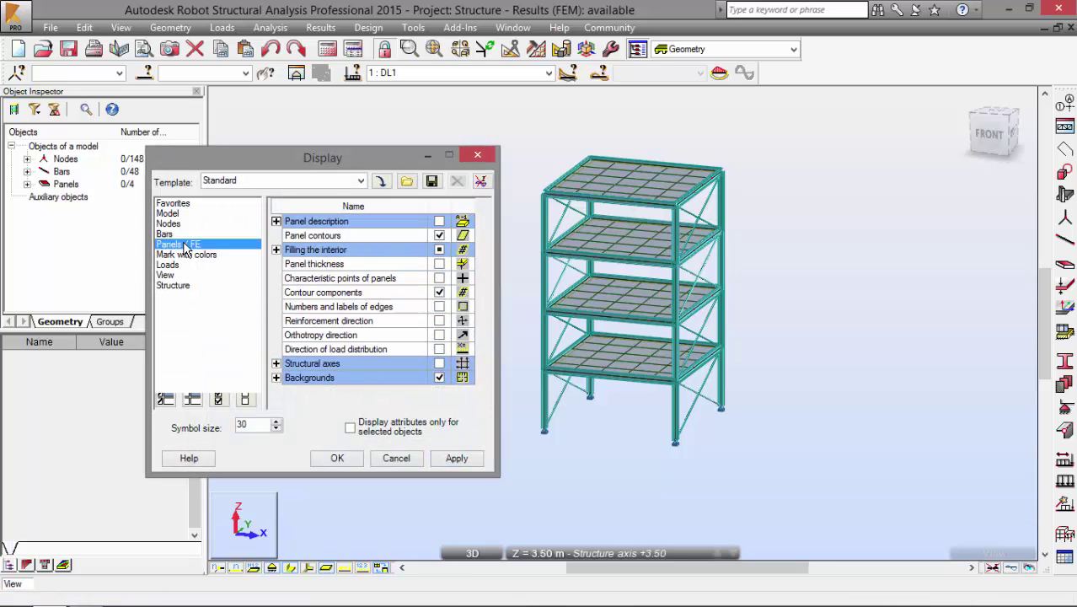
{"action": "left_click", "coordinate": [166, 234]}
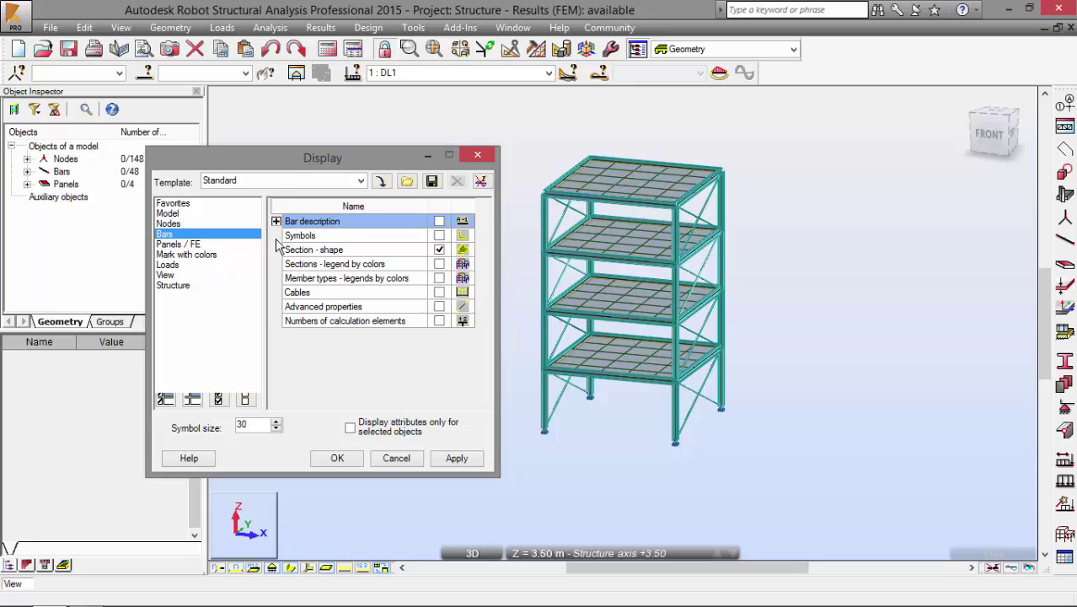
{"action": "left_click", "coordinate": [439, 264]}
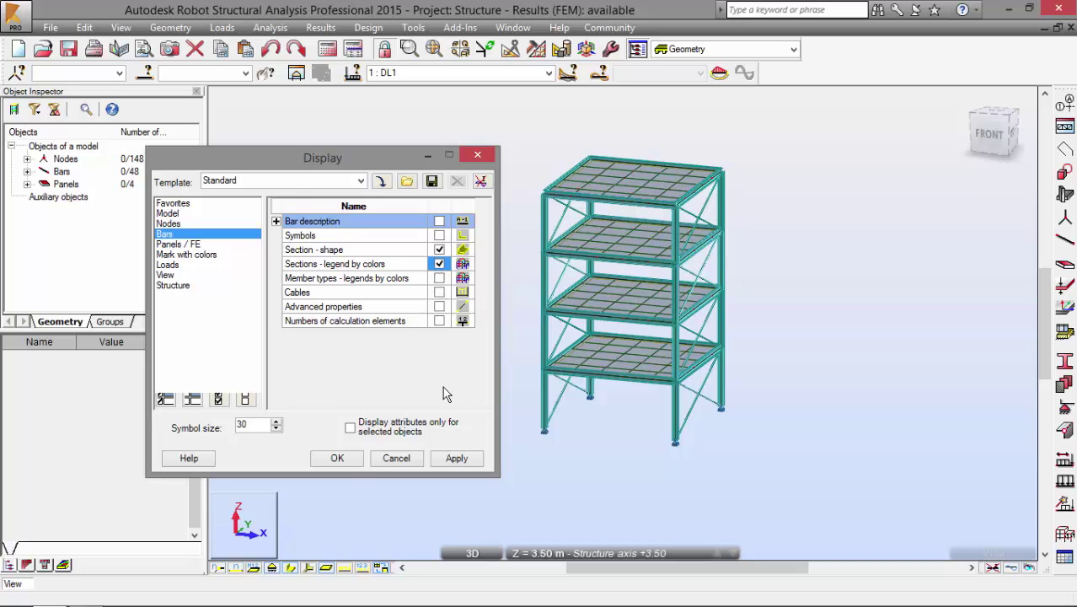
{"action": "left_click", "coordinate": [456, 459]}
{"action": "left_click", "coordinate": [337, 458]}
{"action": "scroll", "coordinate": [411, 330], "scroll_direction": "up", "scroll_amount": 2}
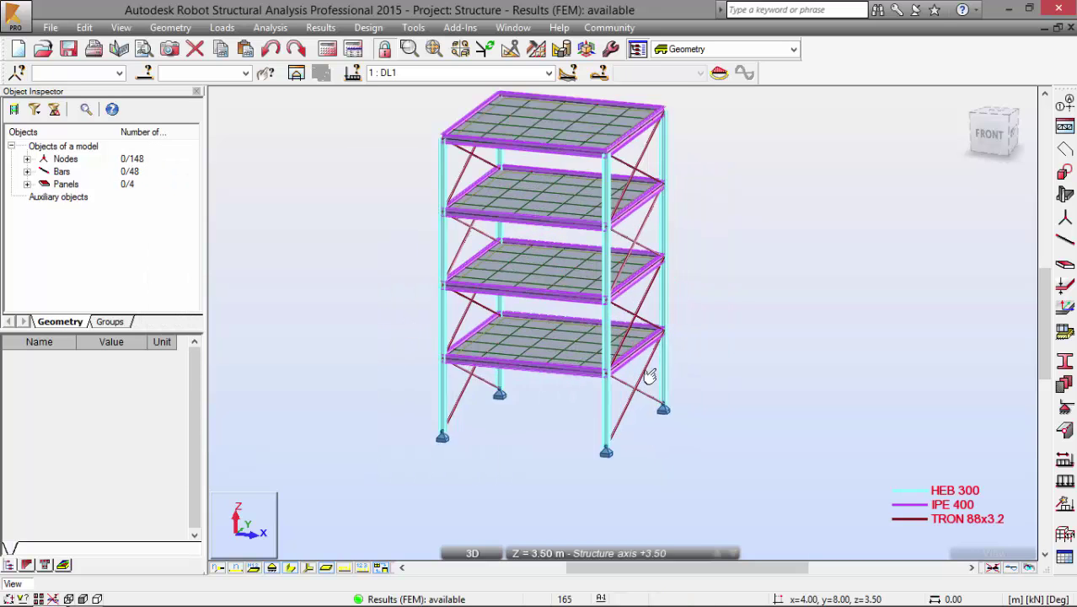
{"action": "scroll", "coordinate": [565, 357], "scroll_direction": "up", "scroll_amount": 2}
{"action": "scroll", "coordinate": [560, 370], "scroll_direction": "down", "scroll_amount": 3}
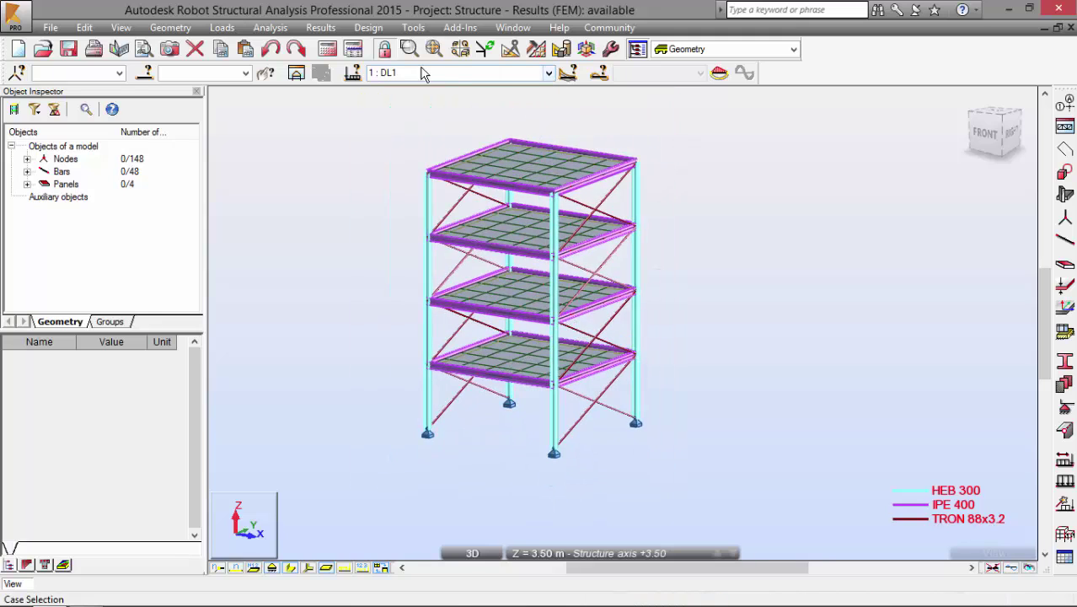
- Turn on load display for dead load DL1, then switch to DL2
{"action": "left_click", "coordinate": [549, 73]}
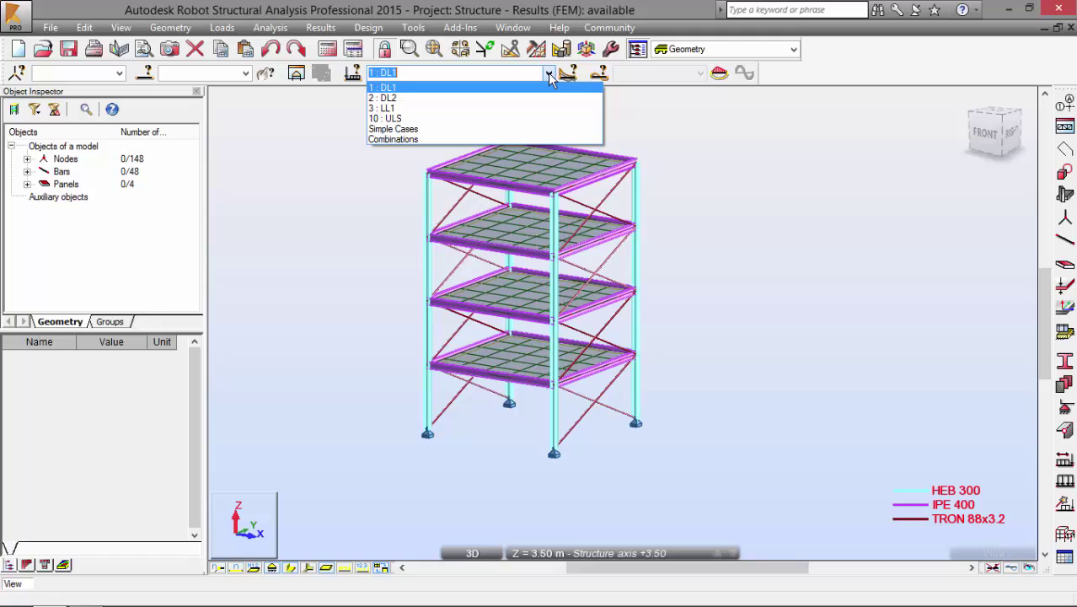
{"action": "left_click", "coordinate": [548, 75]}
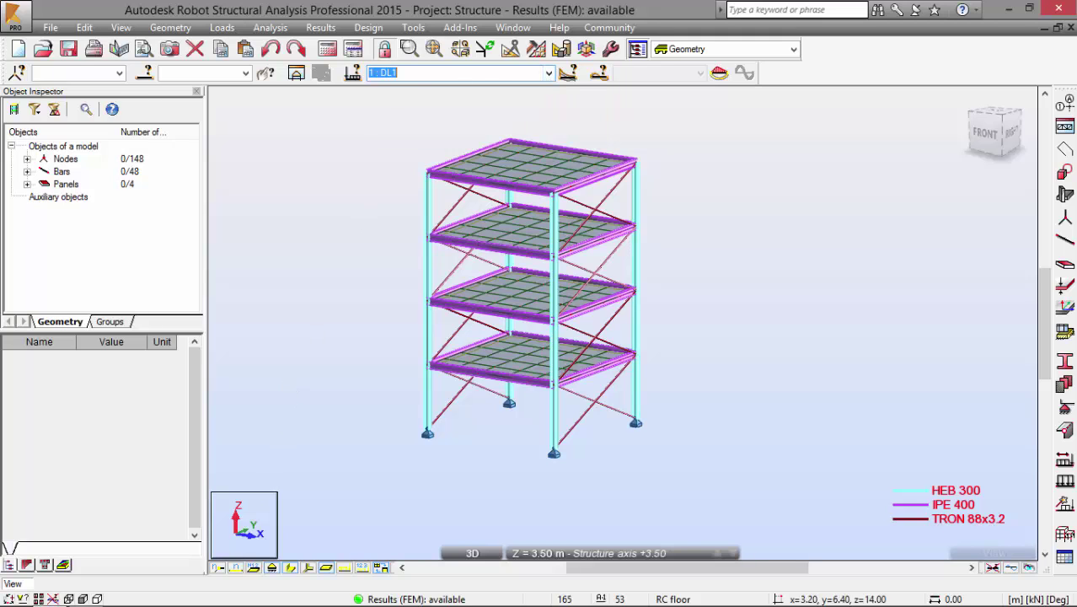
{"action": "left_click", "coordinate": [344, 568]}
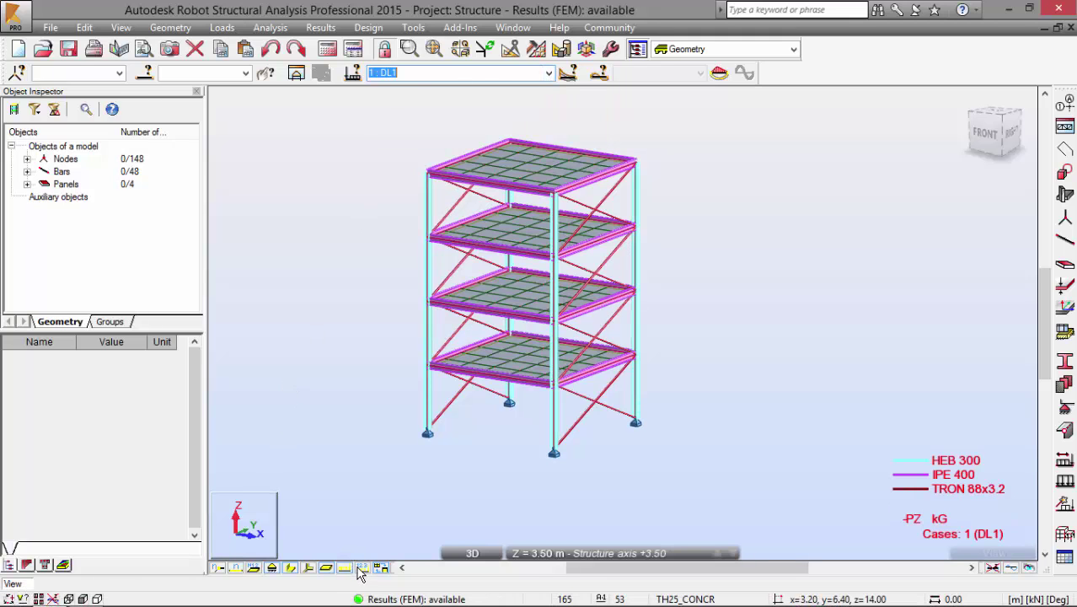
{"action": "left_click", "coordinate": [548, 74]}
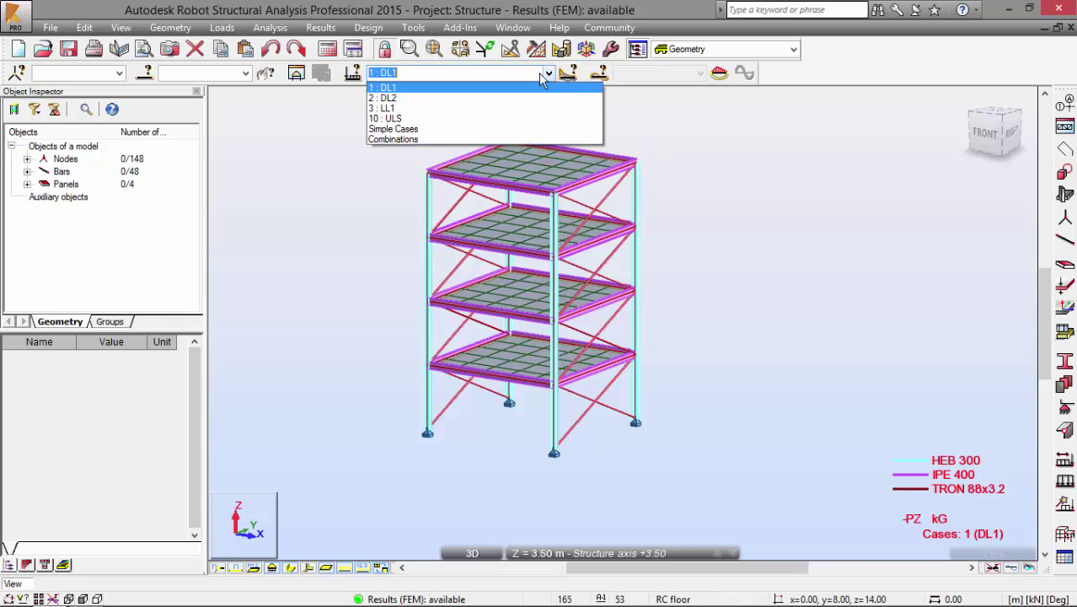
{"action": "left_click", "coordinate": [472, 98]}
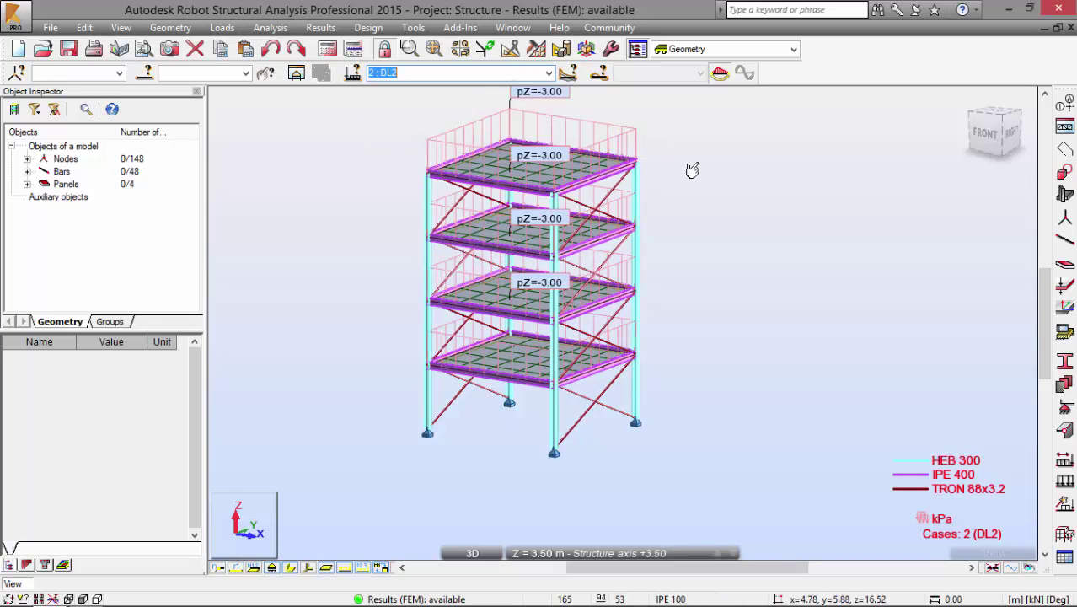
- Show live load case 3 : LL1, with pZ=-4.00 on all four floors
{"action": "mouse_move", "coordinate": [693, 170]}
{"action": "middle_mouse_down"}
{"action": "mouse_move", "coordinate": [677, 193]}
{"action": "mouse_move", "coordinate": [691, 183]}
{"action": "middle_mouse_up"}
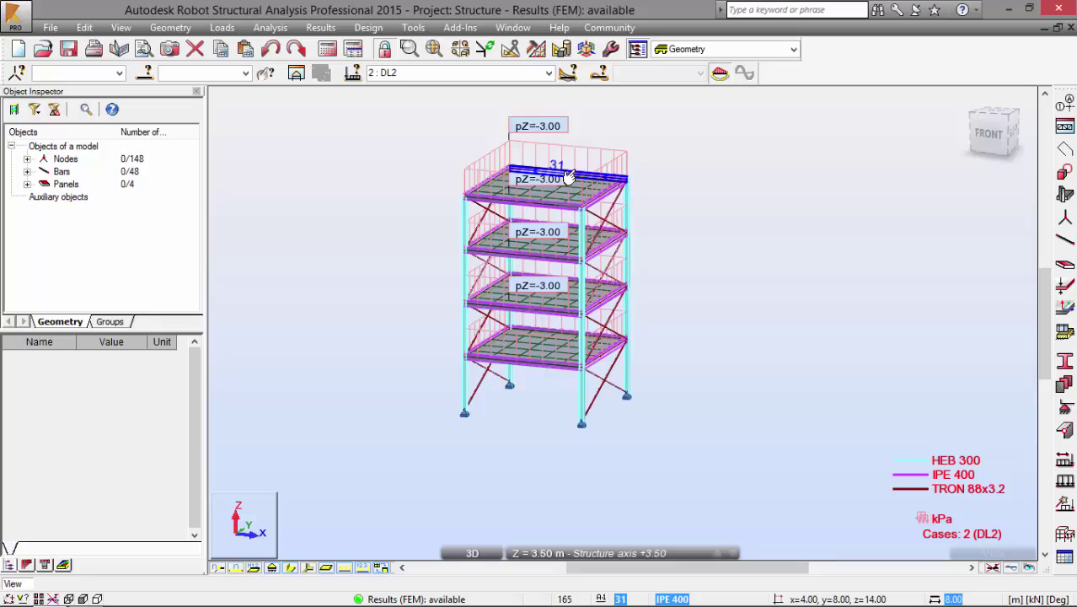
{"action": "middle_click_drag", "start_coordinate": [594, 177], "coordinate": [555, 184], "text": "shift"}
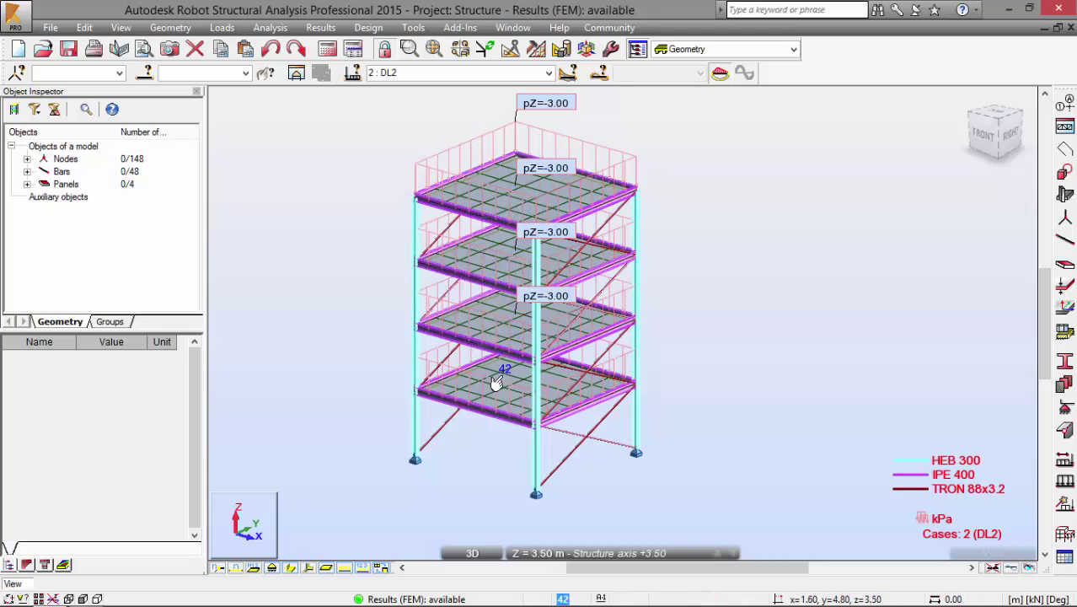
{"action": "left_click", "coordinate": [547, 73]}
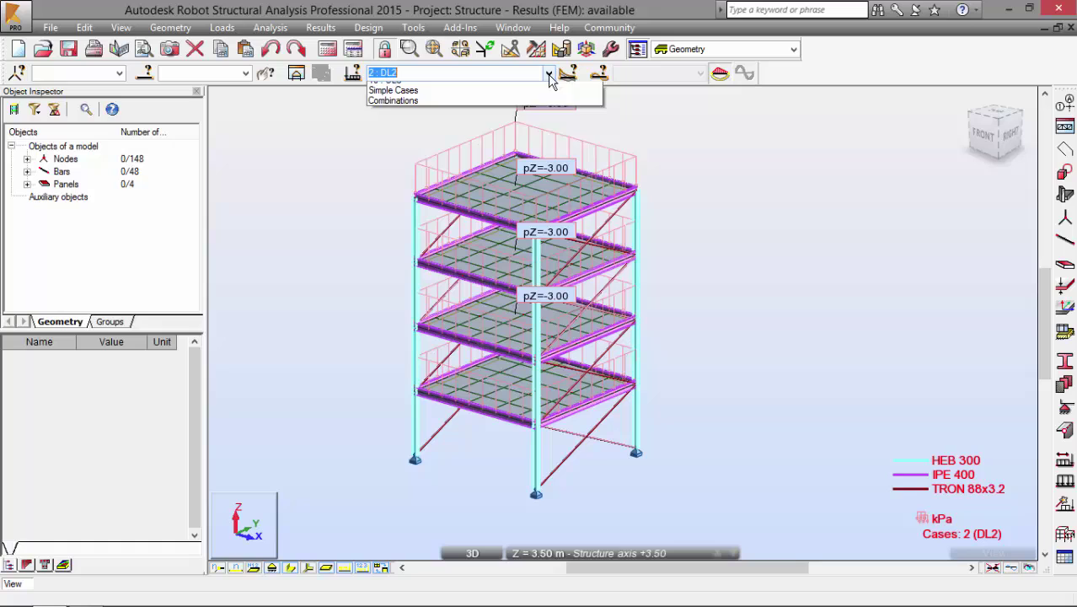
{"action": "left_click", "coordinate": [430, 115]}
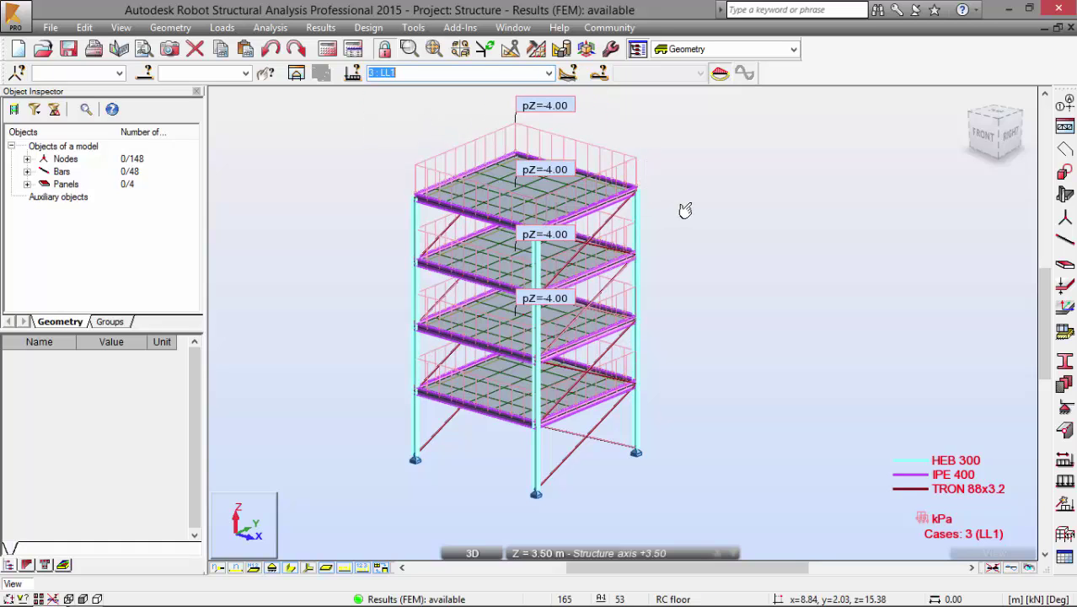
{"action": "mouse_move", "coordinate": [685, 207]}
{"action": "middle_mouse_down", "text": "shift"}
{"action": "mouse_move", "coordinate": [747, 205]}
{"action": "mouse_move", "coordinate": [770, 176]}
{"action": "mouse_move", "coordinate": [729, 177]}
{"action": "mouse_move", "coordinate": [682, 204]}
{"action": "mouse_move", "coordinate": [697, 204]}
{"action": "middle_mouse_up", "text": "shift"}
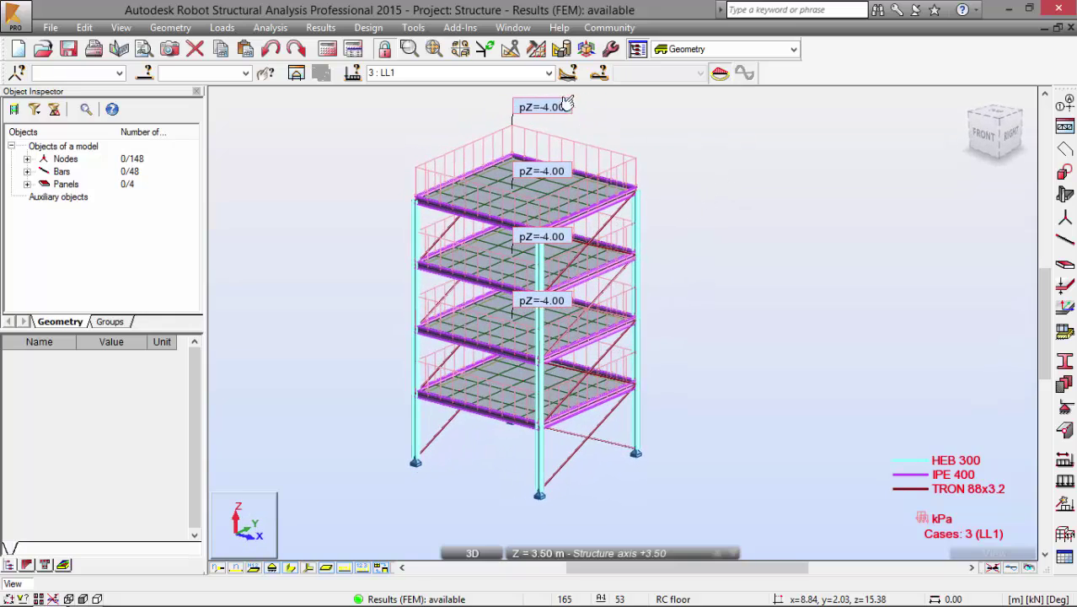
- Display combination 10 : ULS and go over its pZ=-6.00 and pZ=-4.05 floor loads
{"action": "left_click", "coordinate": [521, 73]}
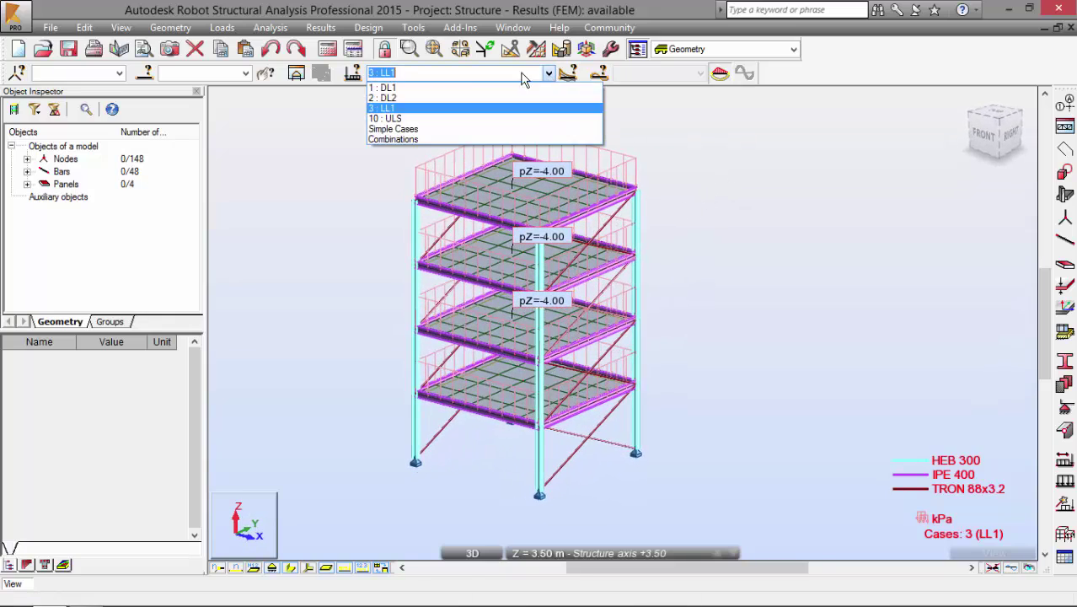
{"action": "left_click", "coordinate": [420, 118]}
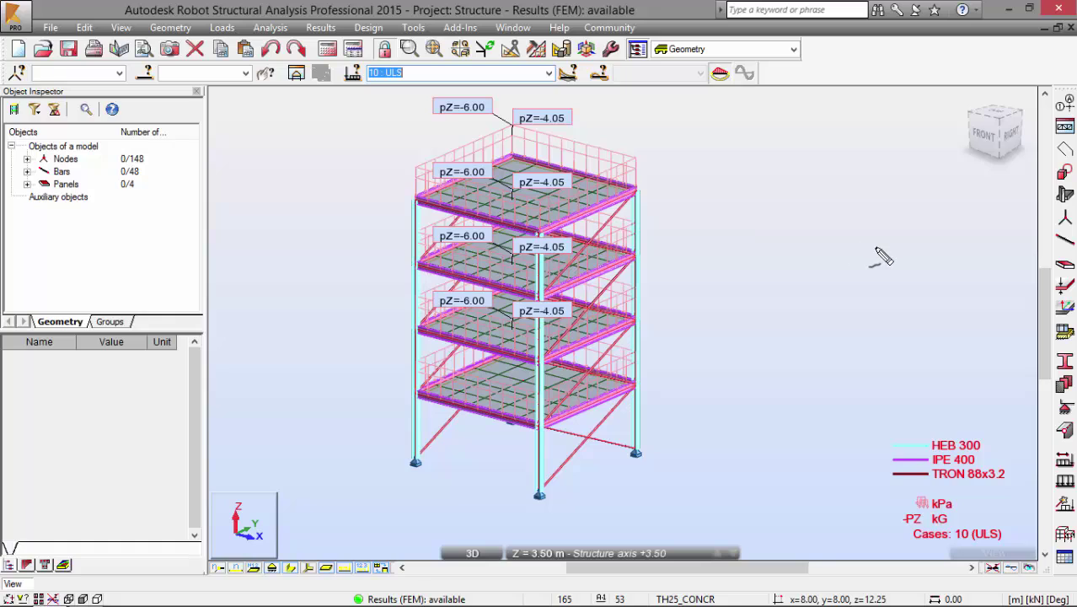
{"action": "mouse_move", "coordinate": [716, 226]}
{"action": "left_mouse_down"}
{"action": "mouse_move", "coordinate": [718, 252]}
{"action": "mouse_move", "coordinate": [733, 254]}
{"action": "left_mouse_up"}
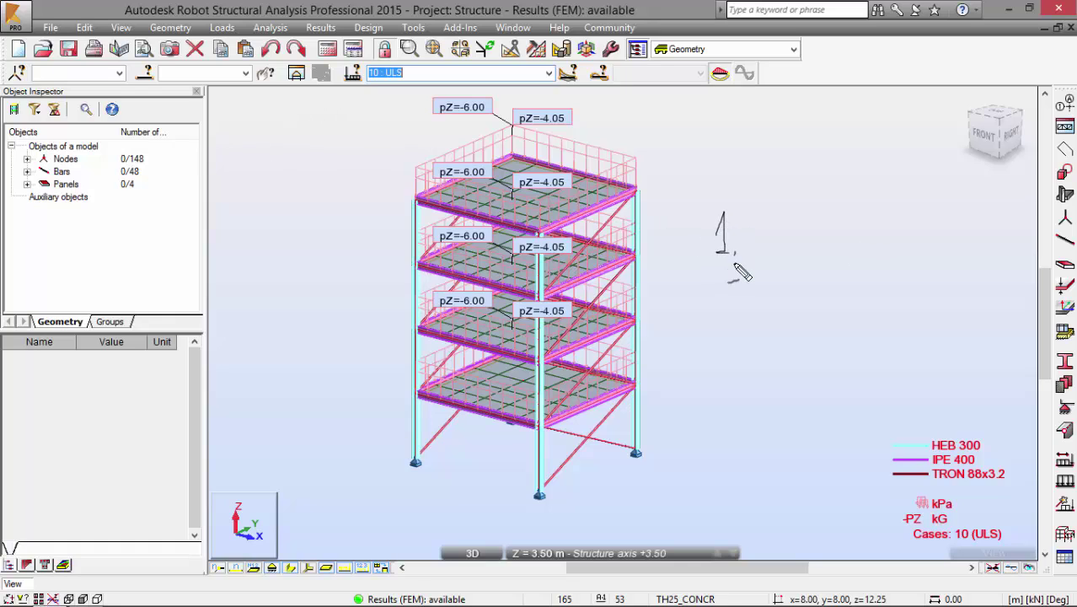
{"action": "mouse_move", "coordinate": [744, 217]}
{"action": "left_mouse_down"}
{"action": "mouse_move", "coordinate": [750, 249]}
{"action": "mouse_move", "coordinate": [780, 243]}
{"action": "mouse_move", "coordinate": [768, 248]}
{"action": "left_mouse_up"}
{"action": "left_click_drag", "start_coordinate": [769, 218], "coordinate": [785, 218]}
{"action": "left_click", "coordinate": [819, 237]}
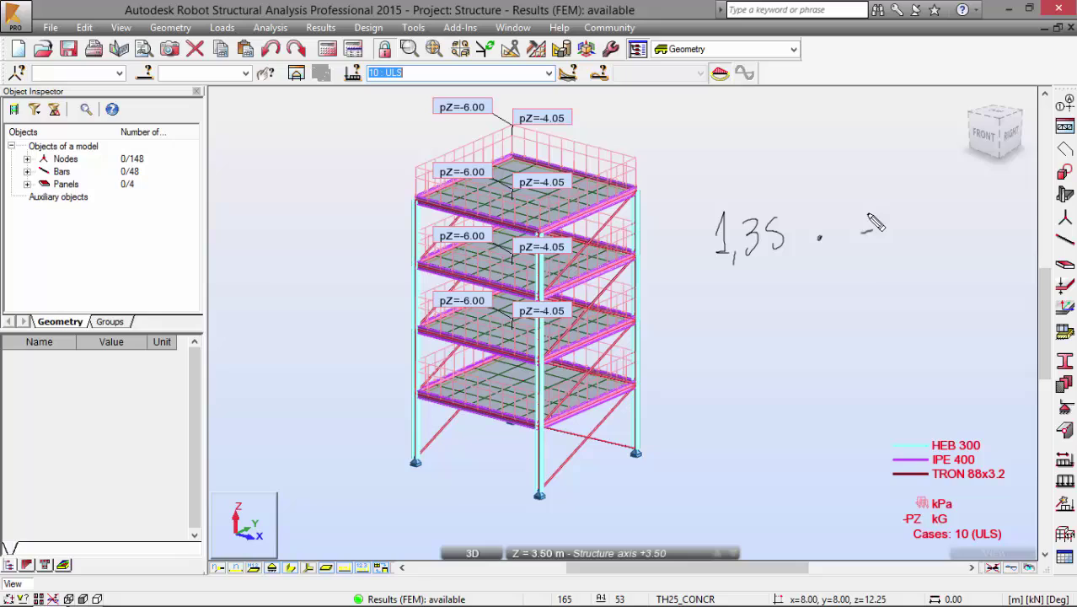
{"action": "left_click_drag", "start_coordinate": [873, 197], "coordinate": [878, 246]}
{"action": "left_click_drag", "start_coordinate": [865, 235], "coordinate": [892, 235]}
{"action": "left_click_drag", "start_coordinate": [810, 285], "coordinate": [809, 314]}
{"action": "left_click_drag", "start_coordinate": [799, 300], "coordinate": [838, 282]}
{"action": "left_click_drag", "start_coordinate": [847, 269], "coordinate": [843, 279]}
{"action": "left_click_drag", "start_coordinate": [778, 267], "coordinate": [782, 276]}
{"action": "left_click_drag", "start_coordinate": [785, 270], "coordinate": [790, 280]}
{"action": "left_click_drag", "start_coordinate": [718, 347], "coordinate": [734, 376]}
{"action": "mouse_move", "coordinate": [760, 340]}
{"action": "left_mouse_down"}
{"action": "mouse_move", "coordinate": [747, 361]}
{"action": "mouse_move", "coordinate": [772, 344]}
{"action": "left_mouse_up"}
{"action": "left_click", "coordinate": [819, 353]}
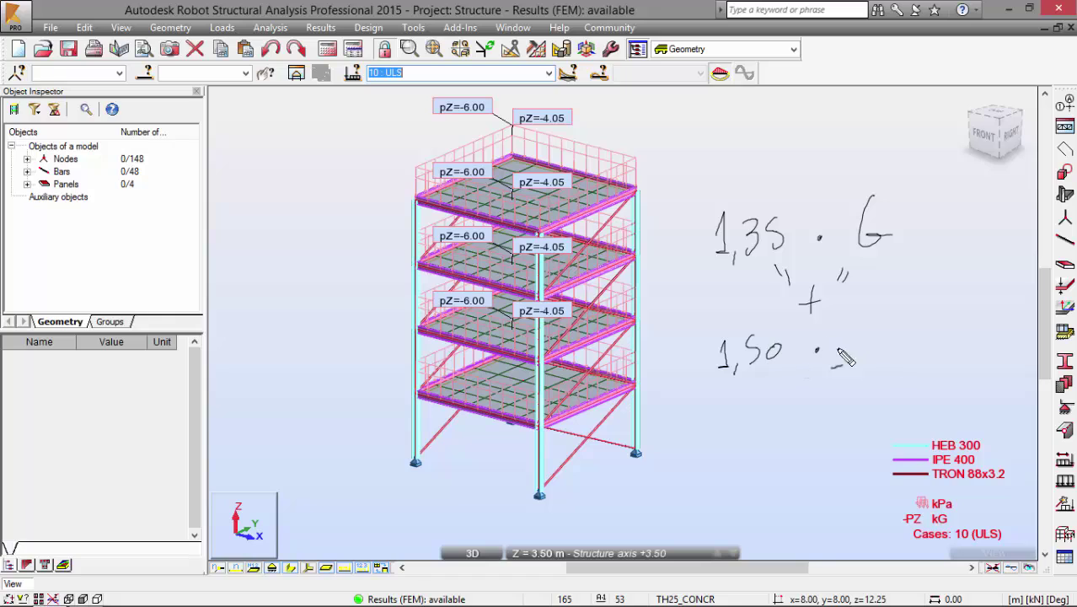
{"action": "mouse_move", "coordinate": [866, 324]}
{"action": "left_mouse_down"}
{"action": "mouse_move", "coordinate": [837, 356]}
{"action": "mouse_move", "coordinate": [860, 375]}
{"action": "mouse_move", "coordinate": [867, 336]}
{"action": "mouse_move", "coordinate": [886, 379]}
{"action": "left_mouse_up"}
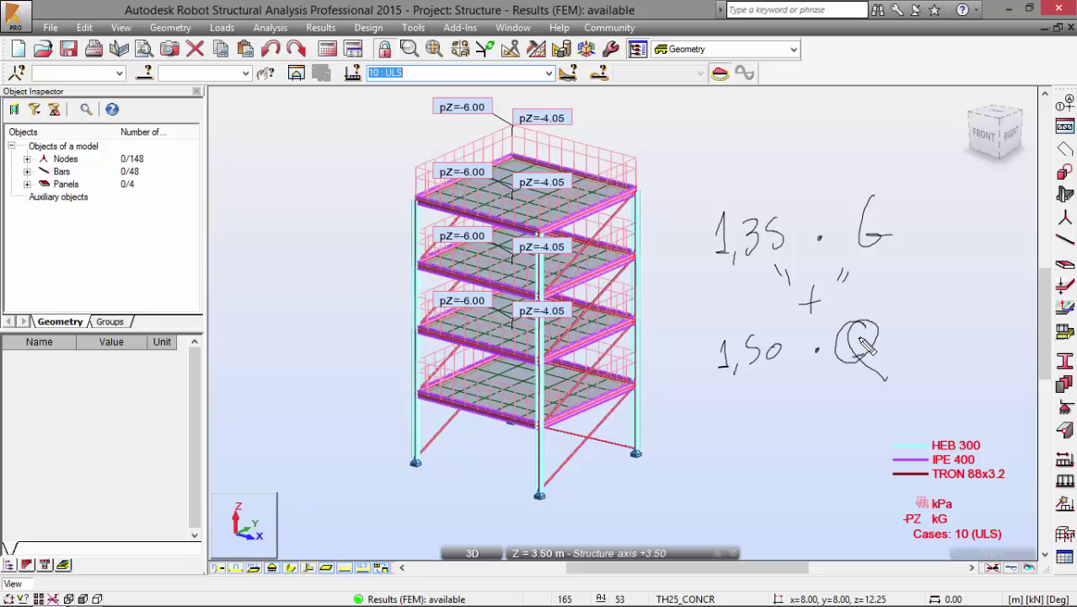
- Change case 10 ULS to a buckling analysis with 30 modes
{"action": "key", "text": "Escape"}
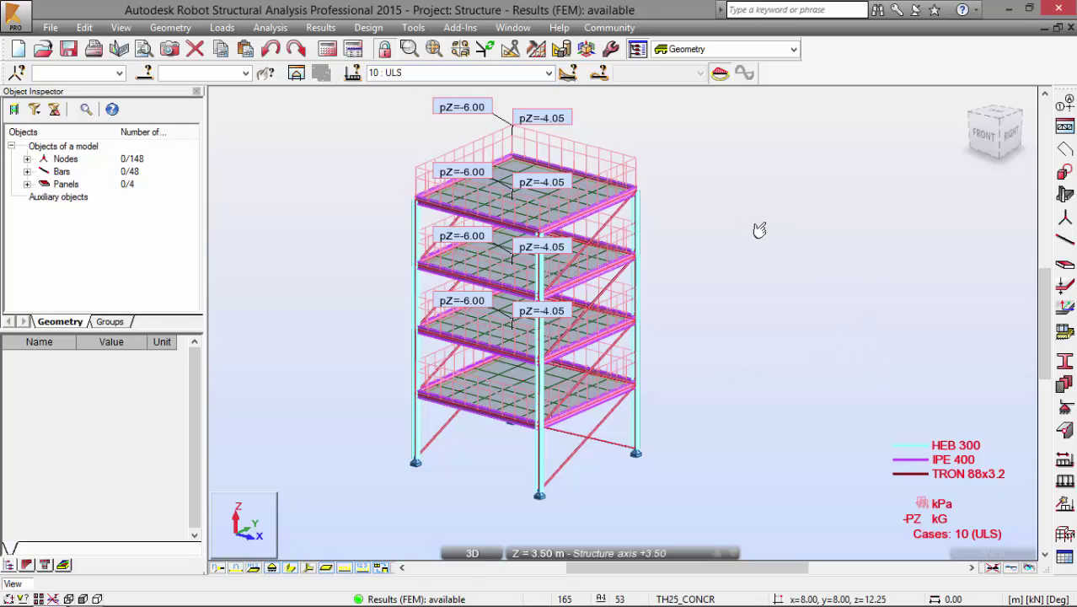
{"action": "left_click", "coordinate": [269, 27]}
{"action": "left_click", "coordinate": [354, 121]}
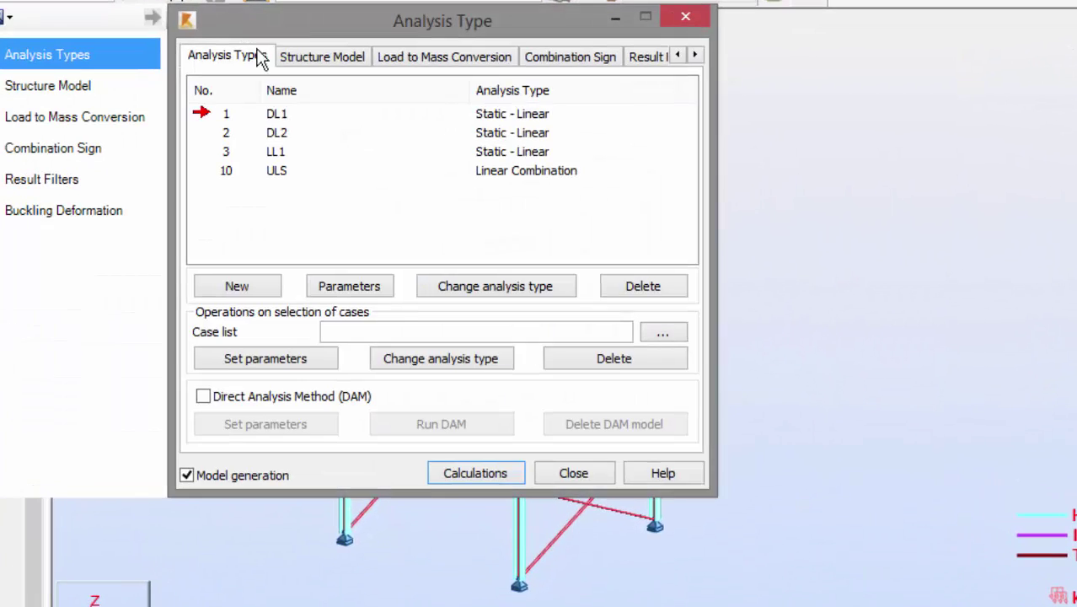
{"action": "left_click", "coordinate": [233, 173]}
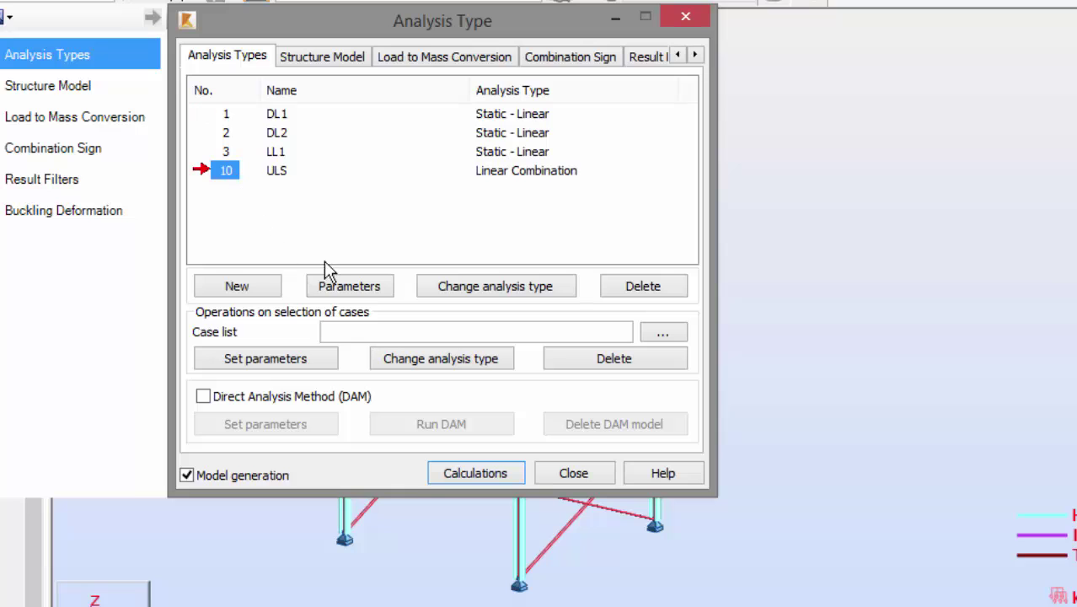
{"action": "left_click", "coordinate": [476, 288]}
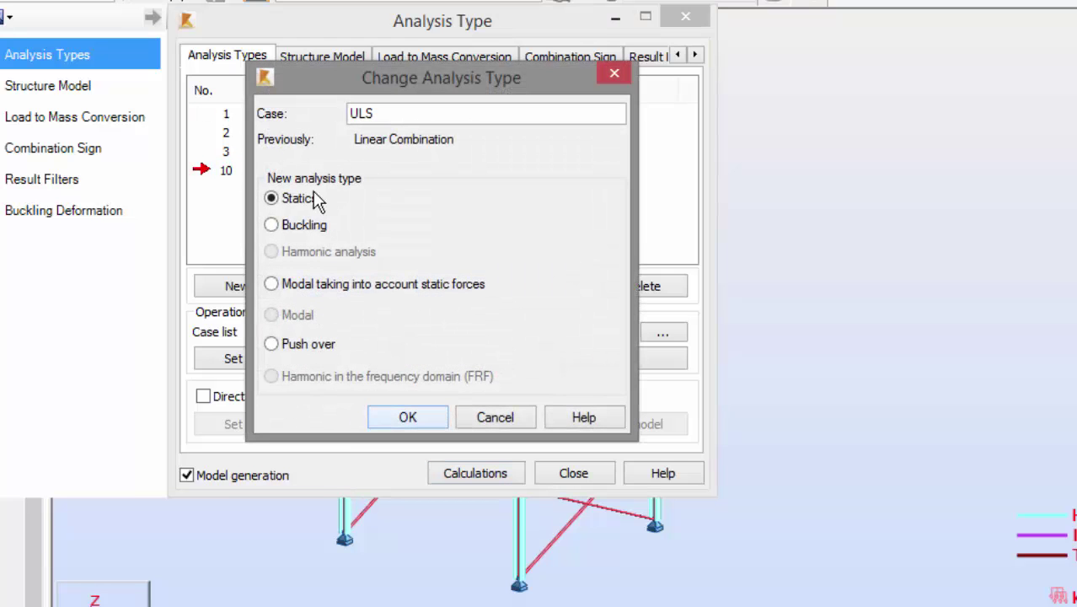
{"action": "left_click", "coordinate": [412, 419]}
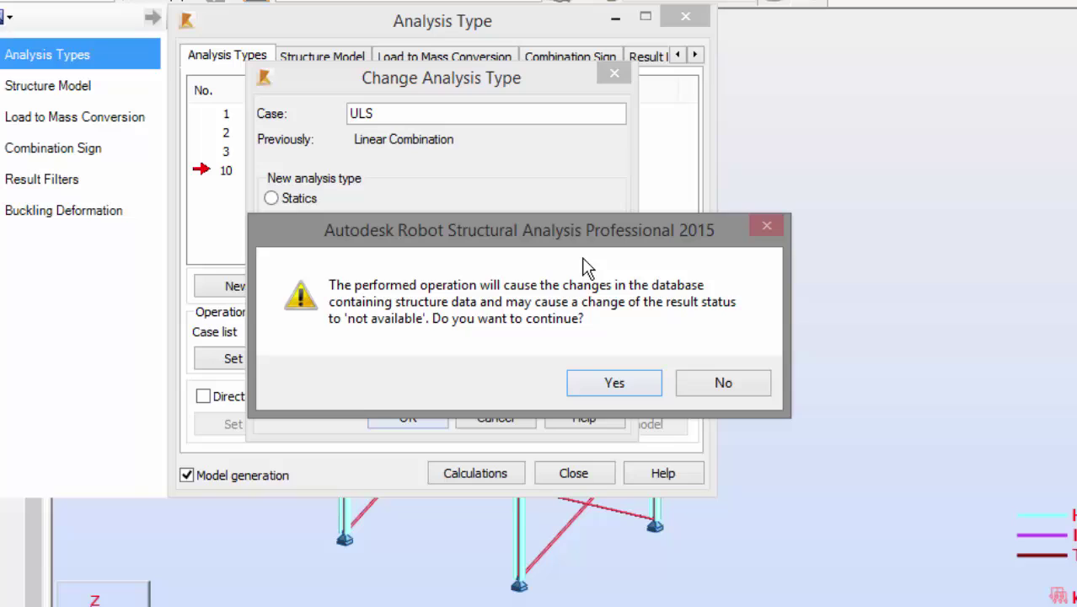
{"action": "left_click", "coordinate": [615, 391]}
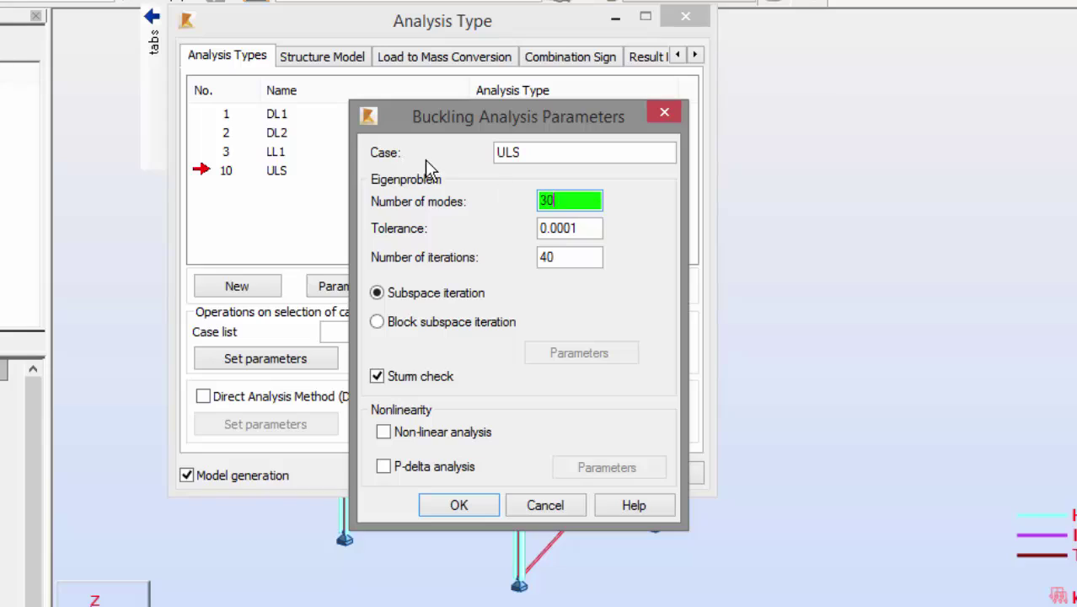
{"action": "left_click", "coordinate": [458, 505]}
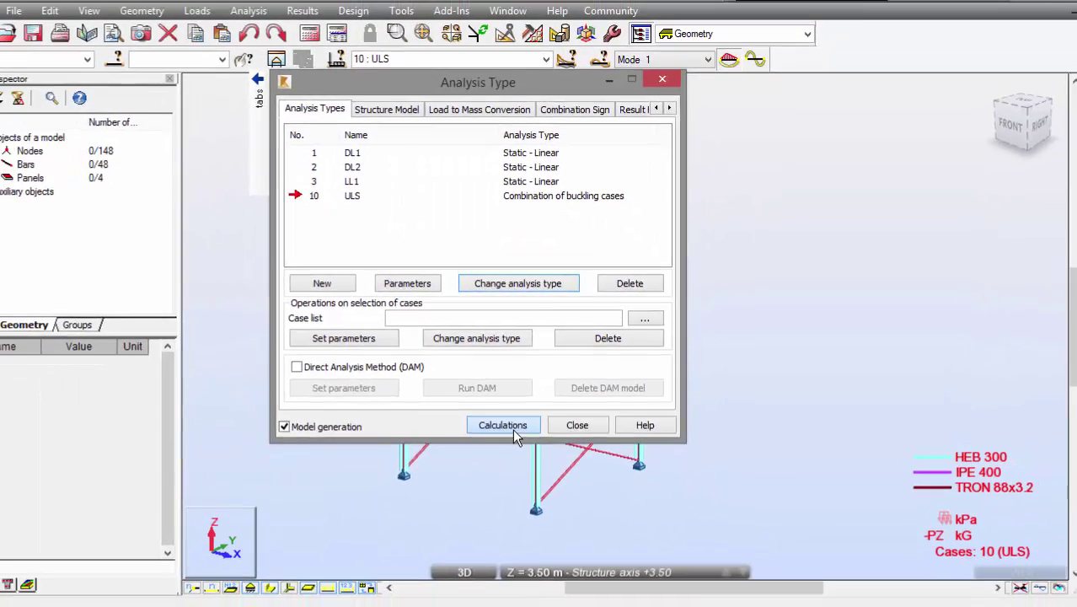
- Run the calculation without the DSC algorithm and dismiss the messages
{"action": "left_click", "coordinate": [513, 428]}
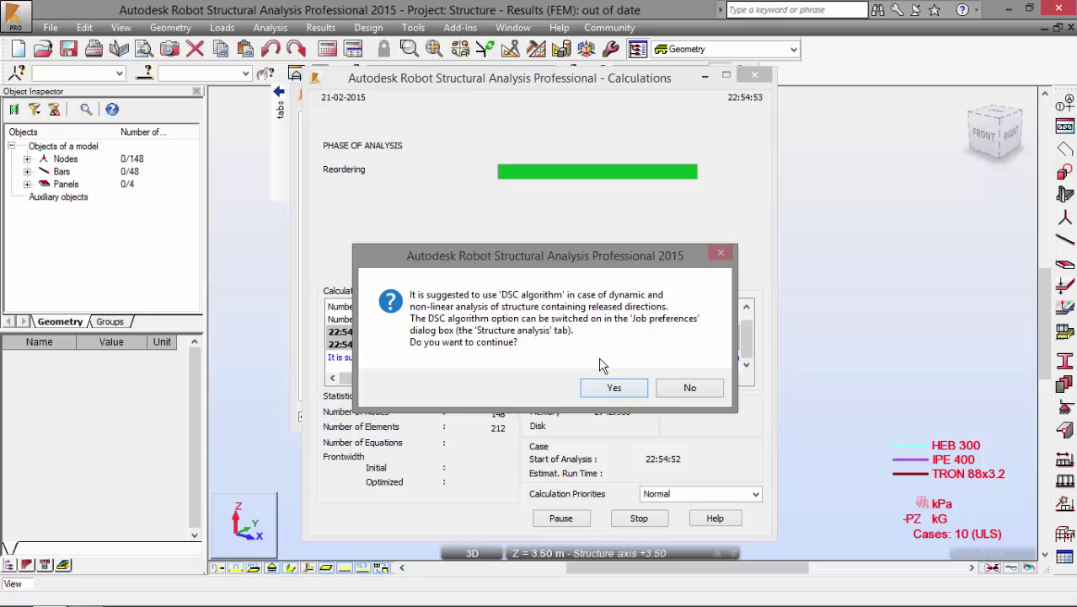
{"action": "left_click", "coordinate": [614, 385]}
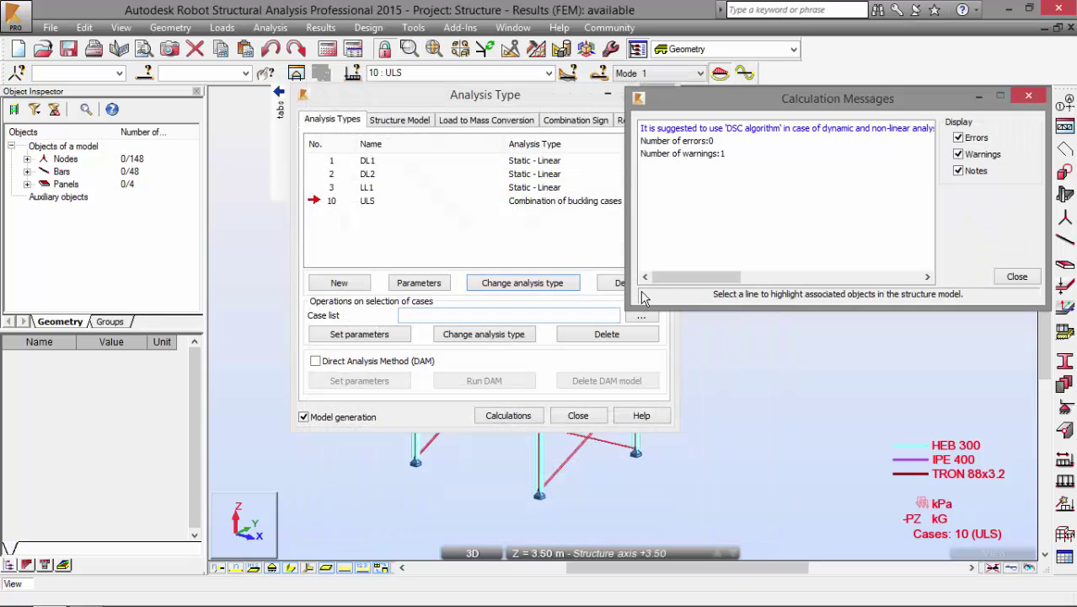
{"action": "left_click", "coordinate": [1017, 276]}
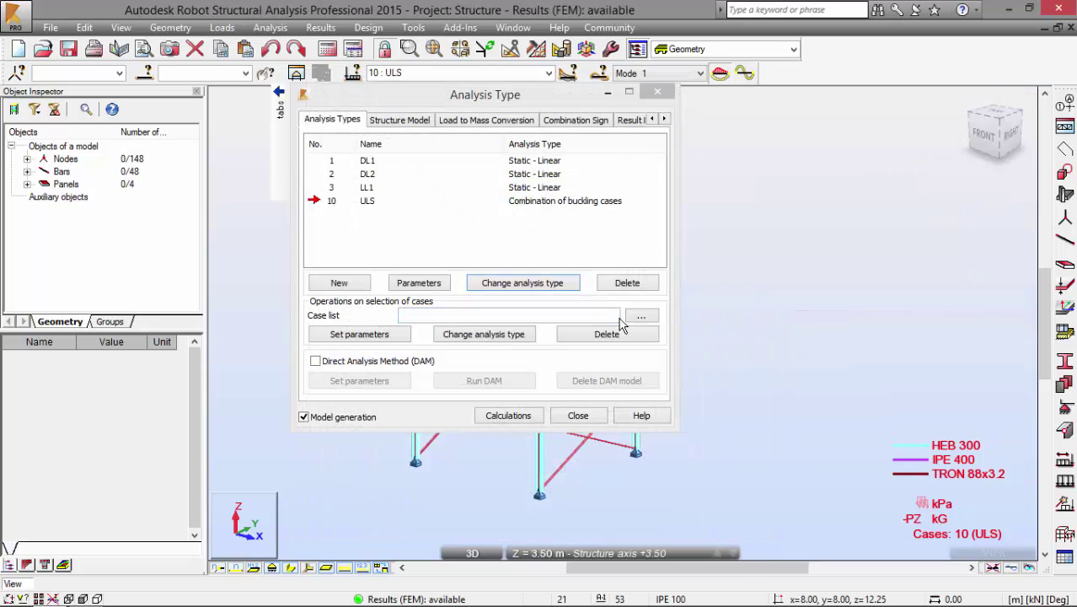
- Hide floor loads, panel mesh and section shapes, then orbit to a frontal angle
{"action": "left_click", "coordinate": [578, 416]}
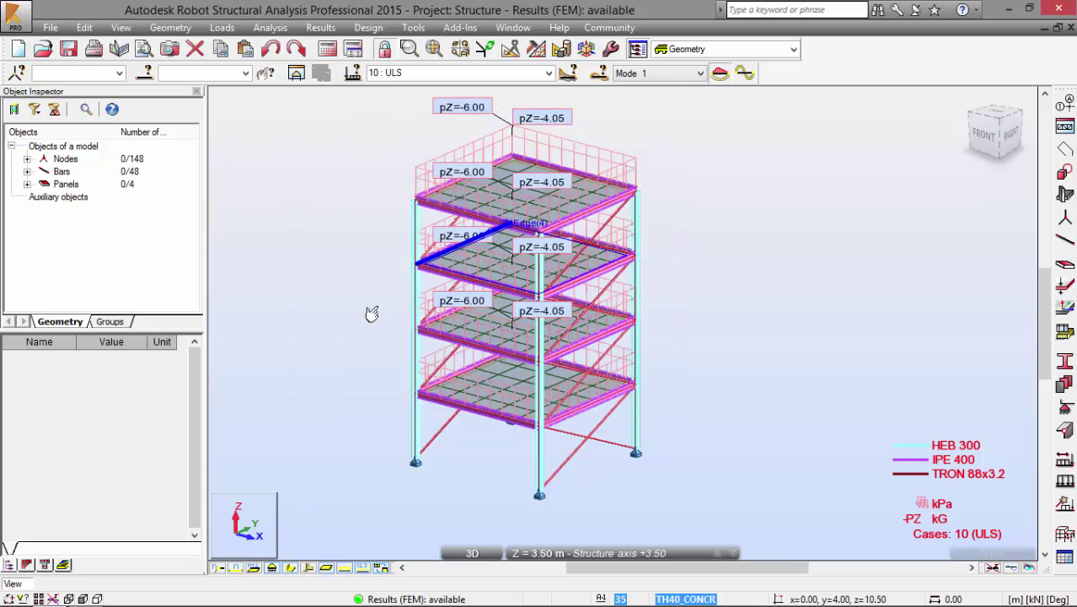
{"action": "left_click", "coordinate": [362, 568]}
{"action": "left_click", "coordinate": [381, 567]}
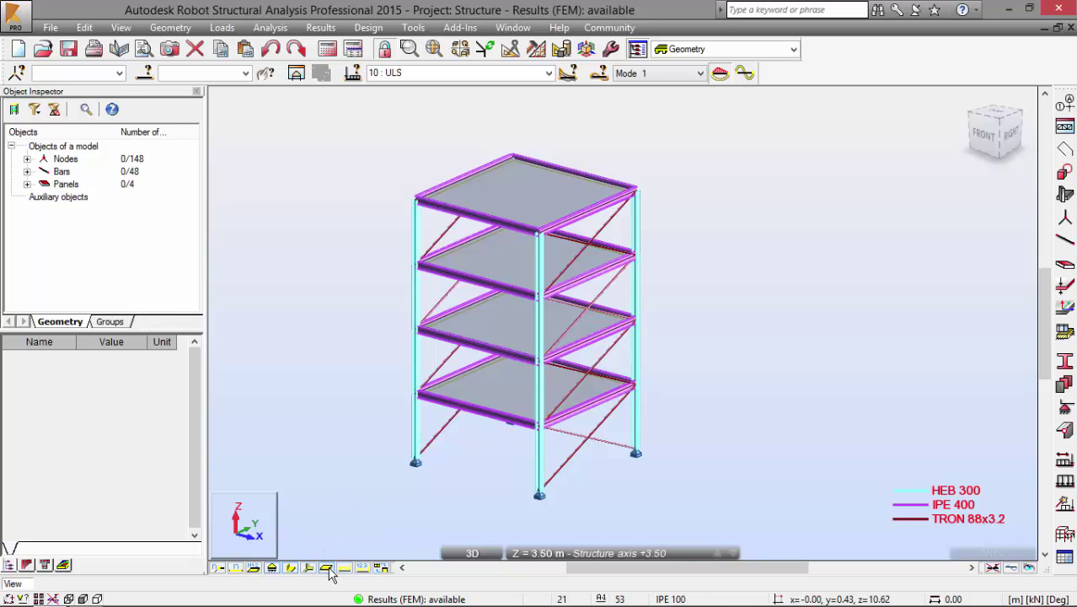
{"action": "left_click", "coordinate": [291, 568]}
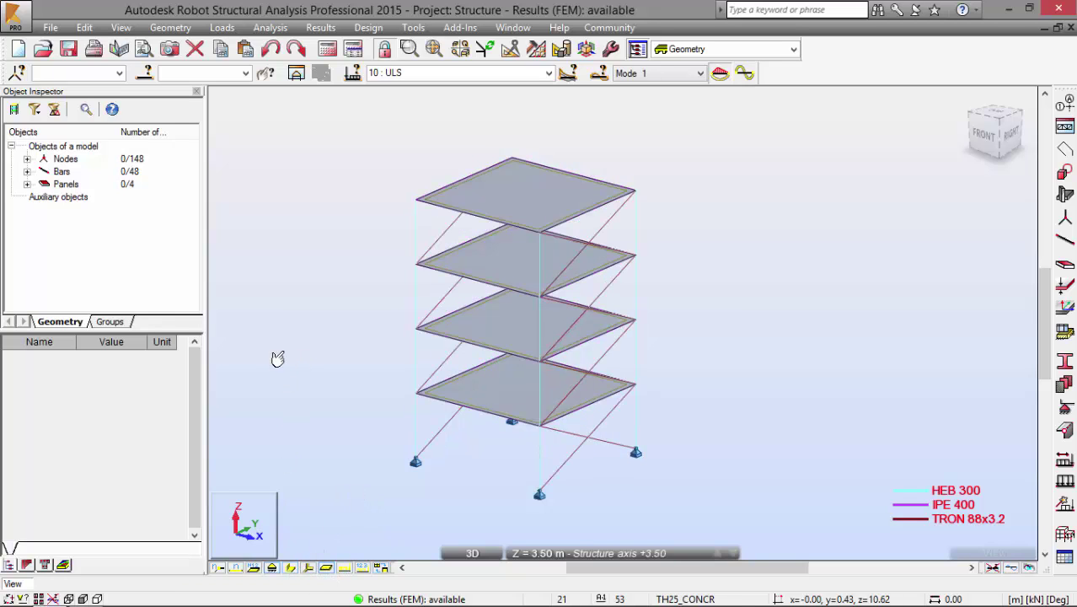
{"action": "middle_click_drag", "start_coordinate": [278, 358], "coordinate": [370, 324], "text": "shift"}
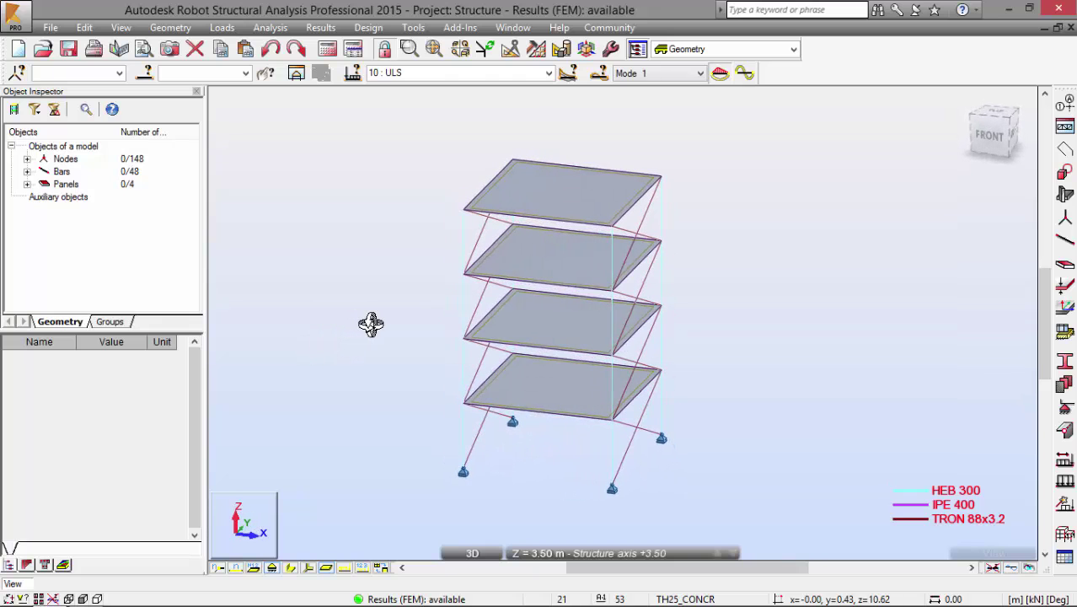
- Keep buckling Mode 1 as the displayed mode
{"action": "left_click", "coordinate": [320, 28]}
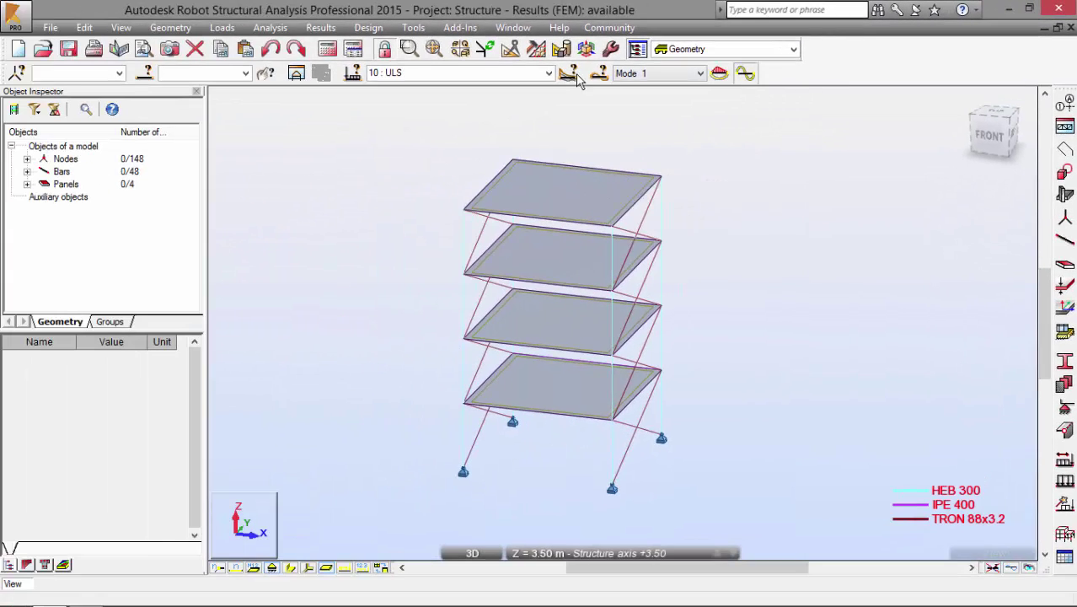
{"action": "left_click", "coordinate": [628, 74]}
{"action": "left_click", "coordinate": [641, 75]}
- Turn on the Deformation diagram for bars to draw the Mode 1 buckled shape
{"action": "left_click", "coordinate": [321, 27]}
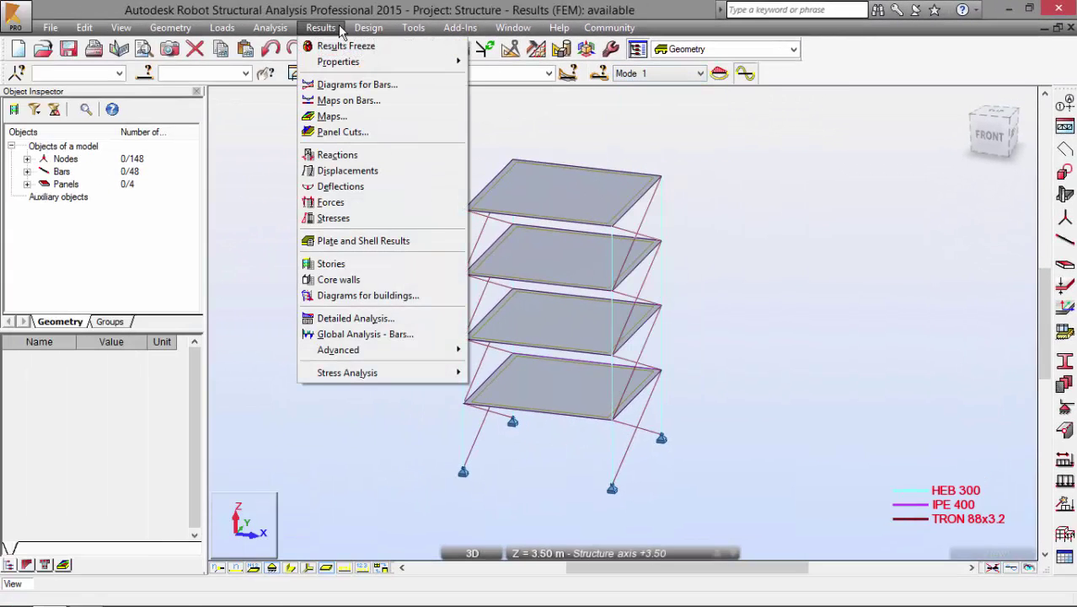
{"action": "left_click", "coordinate": [354, 84]}
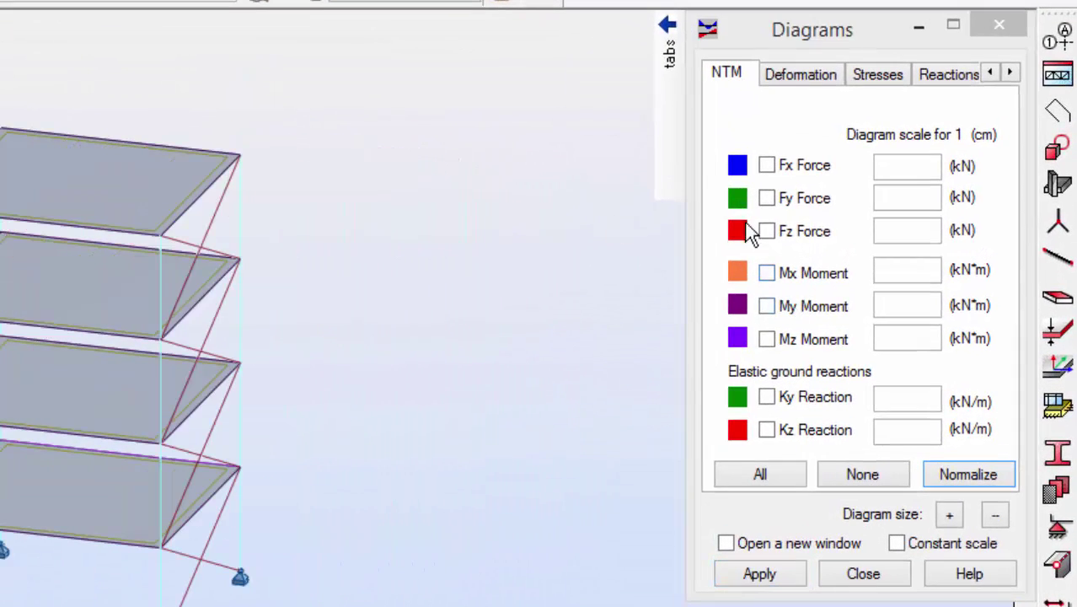
{"action": "mouse_move", "coordinate": [669, 101]}
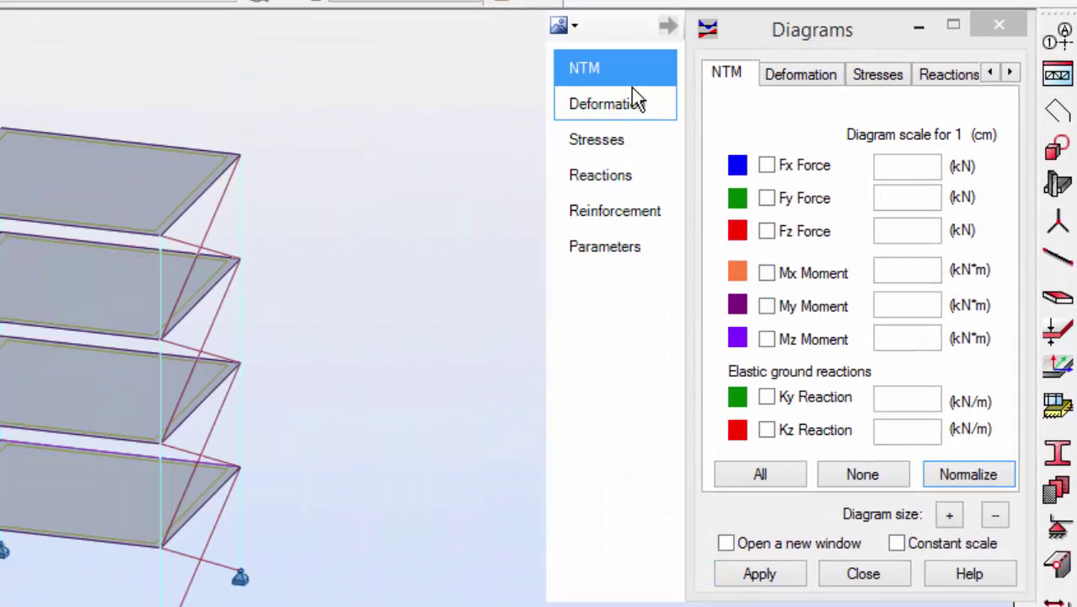
{"action": "left_click", "coordinate": [606, 103]}
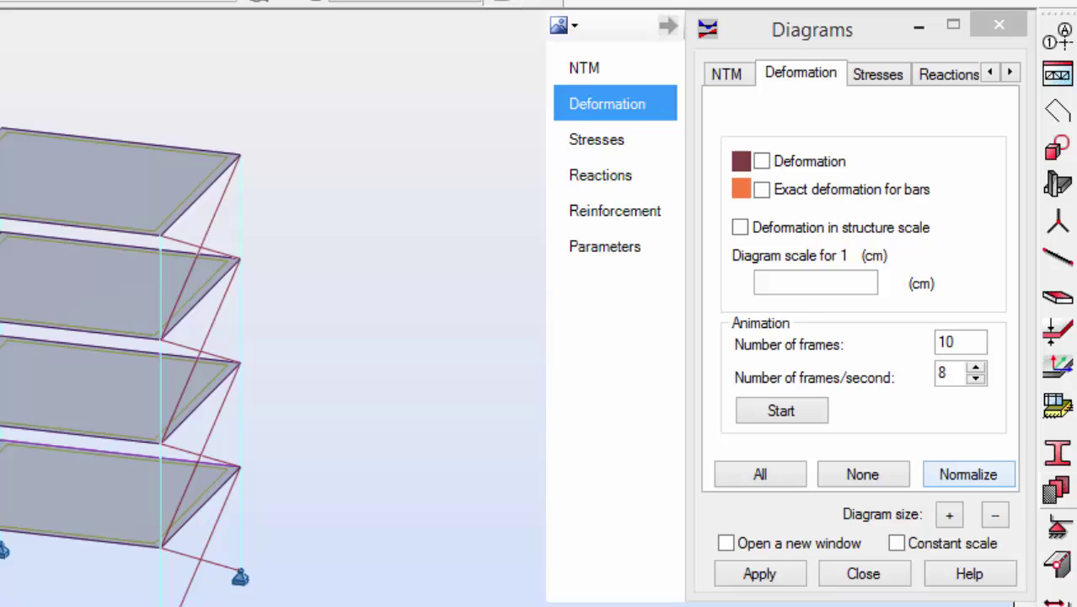
{"action": "left_click", "coordinate": [761, 161]}
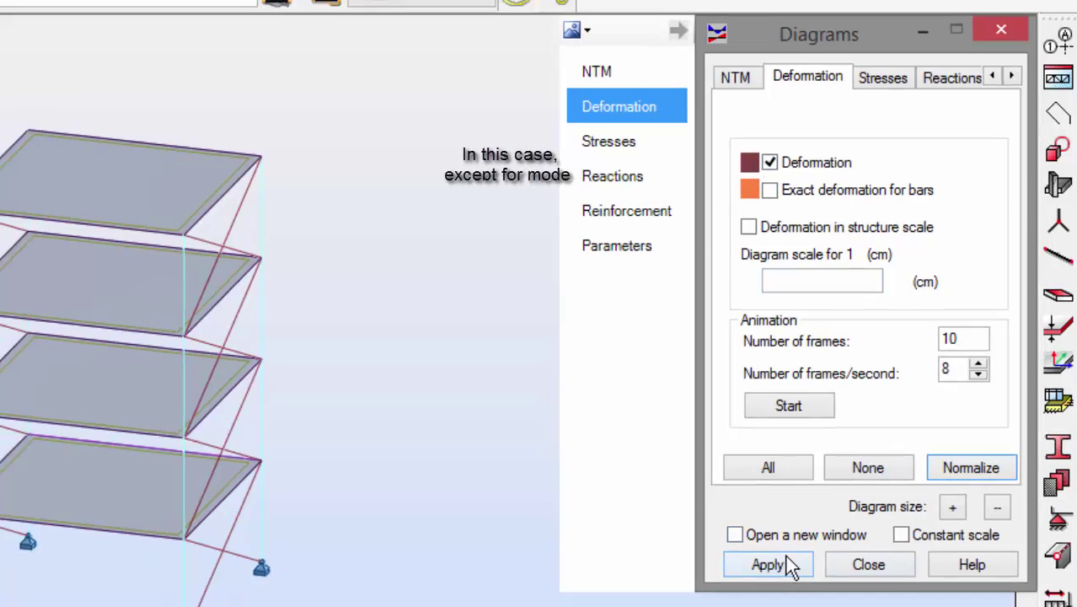
{"action": "left_click", "coordinate": [780, 569]}
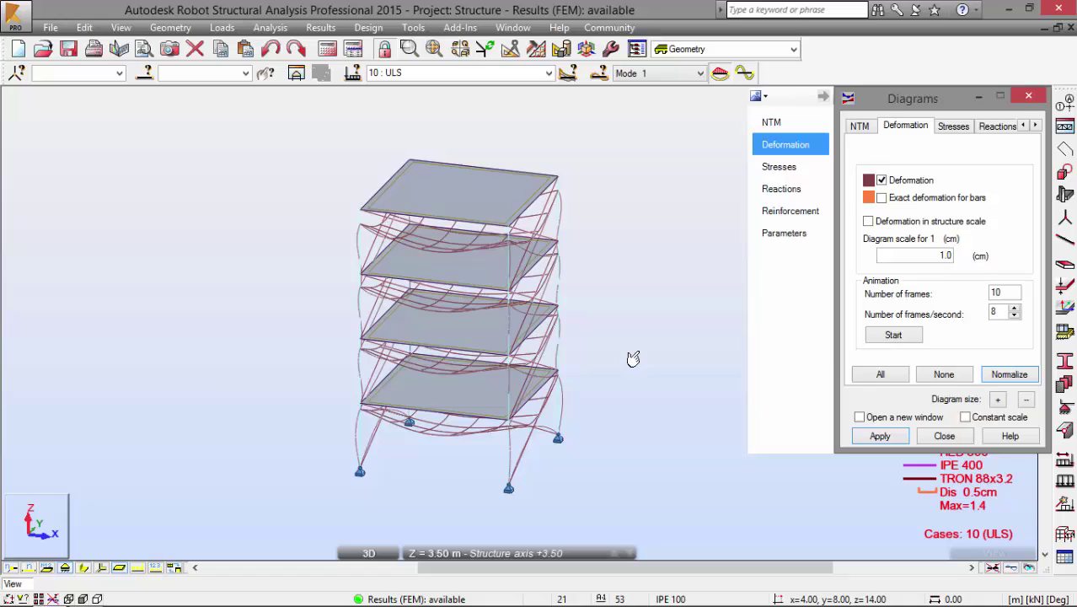
{"action": "left_click_drag", "start_coordinate": [629, 355], "coordinate": [573, 297]}
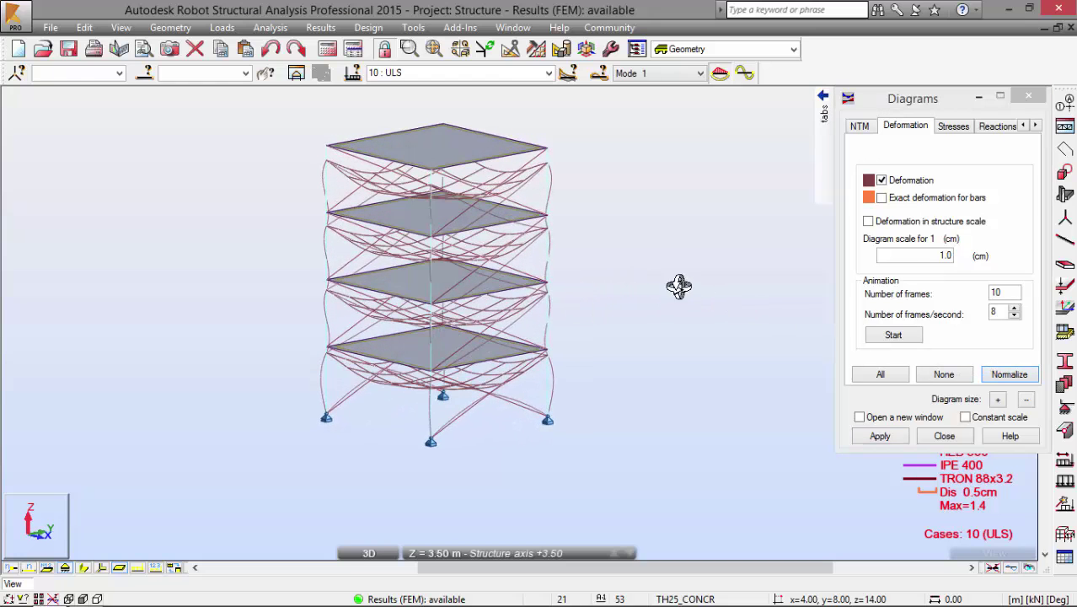
{"action": "left_click_drag", "start_coordinate": [680, 286], "coordinate": [691, 280]}
- Show the Mode 2 buckled shape with a normalized deformation scale
{"action": "left_click", "coordinate": [647, 74]}
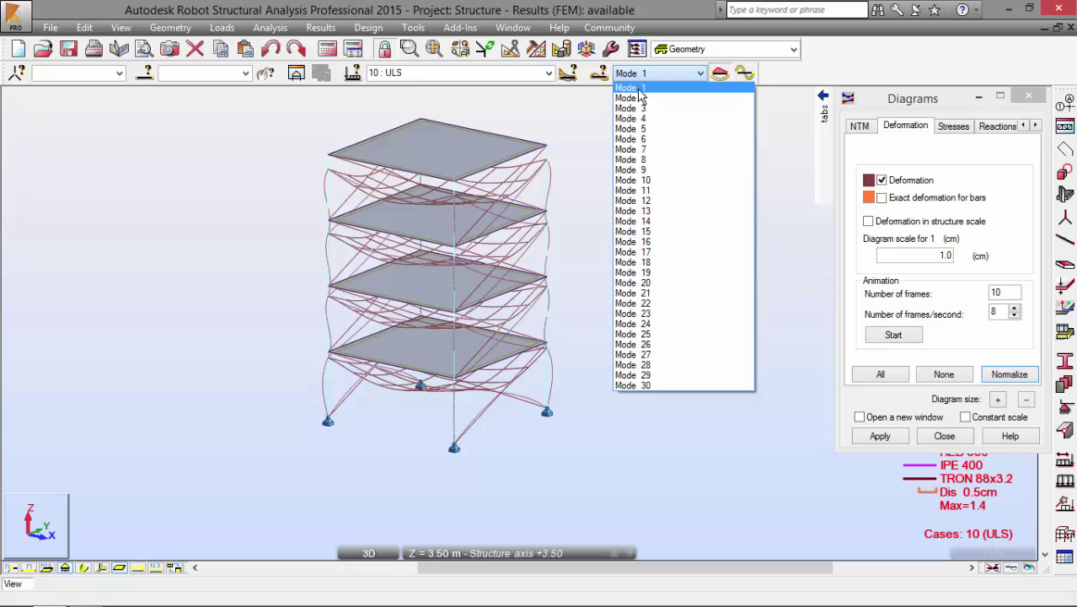
{"action": "left_click", "coordinate": [638, 96]}
{"action": "left_click_drag", "start_coordinate": [627, 187], "coordinate": [704, 225]}
{"action": "left_click", "coordinate": [1022, 380]}
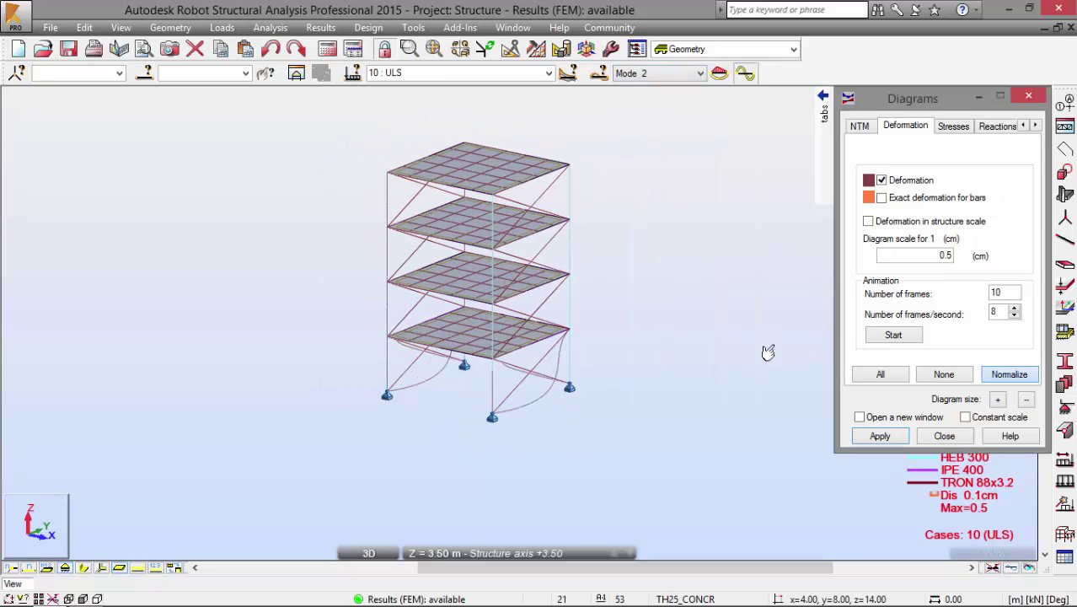
{"action": "left_click_drag", "start_coordinate": [728, 329], "coordinate": [750, 319]}
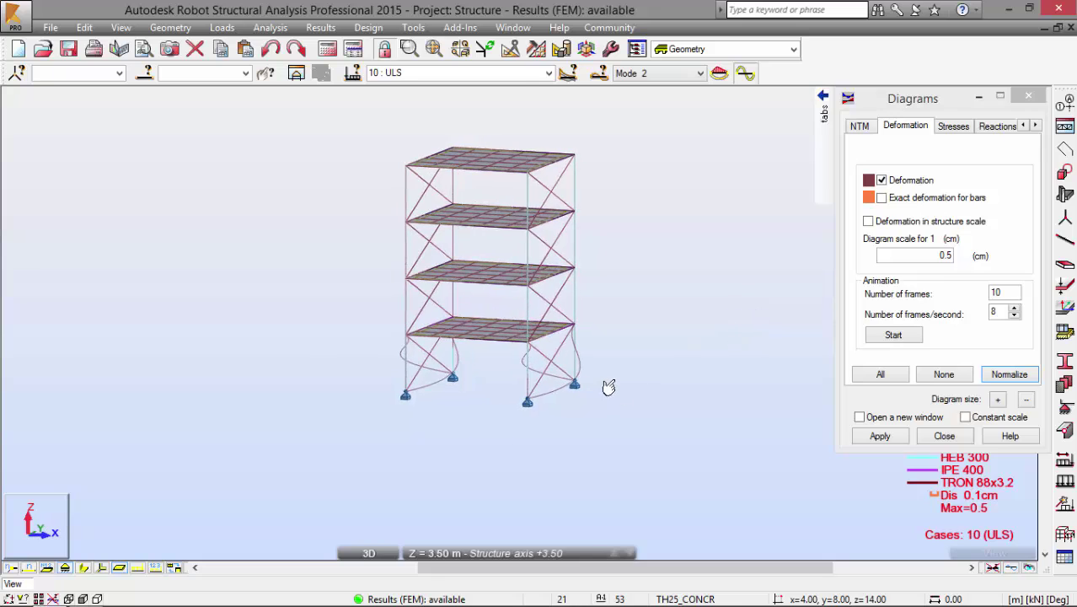
{"action": "scroll", "coordinate": [607, 379], "scroll_direction": "up", "scroll_amount": 2}
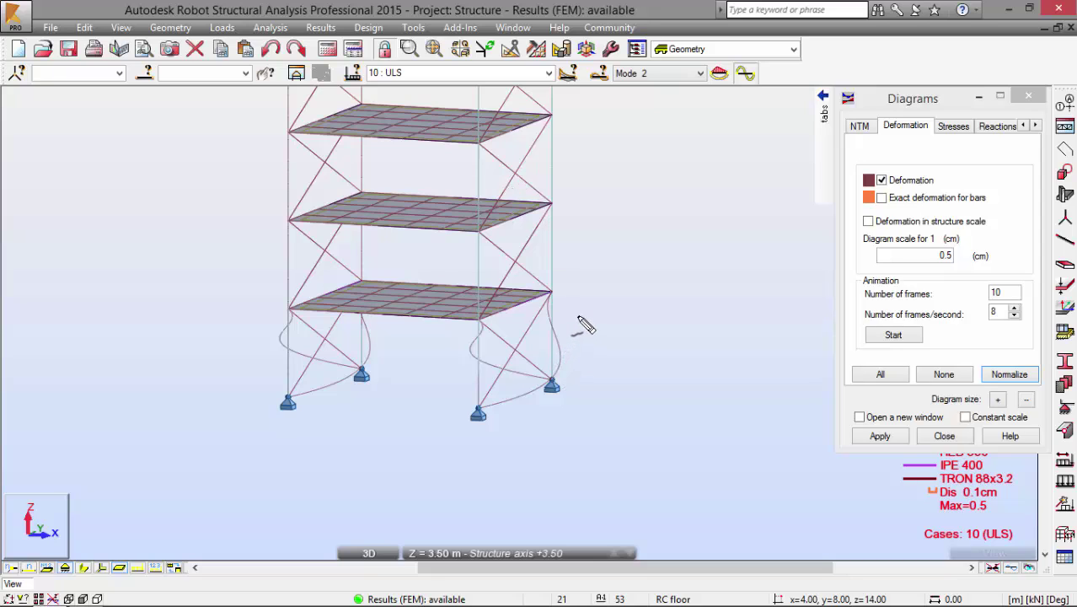
- Annotate Mode 2 as a local mode, circling the buckled ground-storey columns
{"action": "mouse_move", "coordinate": [578, 319]}
{"action": "left_mouse_down"}
{"action": "mouse_move", "coordinate": [554, 293]}
{"action": "mouse_move", "coordinate": [524, 294]}
{"action": "mouse_move", "coordinate": [463, 324]}
{"action": "mouse_move", "coordinate": [446, 357]}
{"action": "mouse_move", "coordinate": [463, 402]}
{"action": "mouse_move", "coordinate": [516, 425]}
{"action": "mouse_move", "coordinate": [557, 400]}
{"action": "mouse_move", "coordinate": [578, 365]}
{"action": "mouse_move", "coordinate": [578, 312]}
{"action": "mouse_move", "coordinate": [574, 346]}
{"action": "mouse_move", "coordinate": [634, 335]}
{"action": "left_mouse_up"}
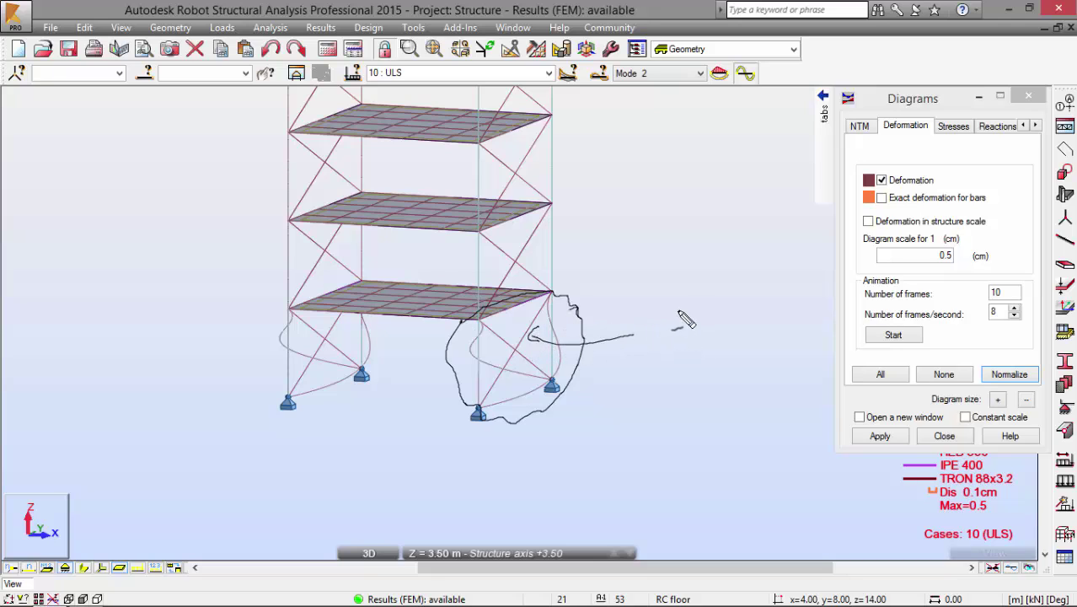
{"action": "left_click_drag", "start_coordinate": [706, 288], "coordinate": [654, 358]}
{"action": "left_click_drag", "start_coordinate": [656, 285], "coordinate": [710, 346]}
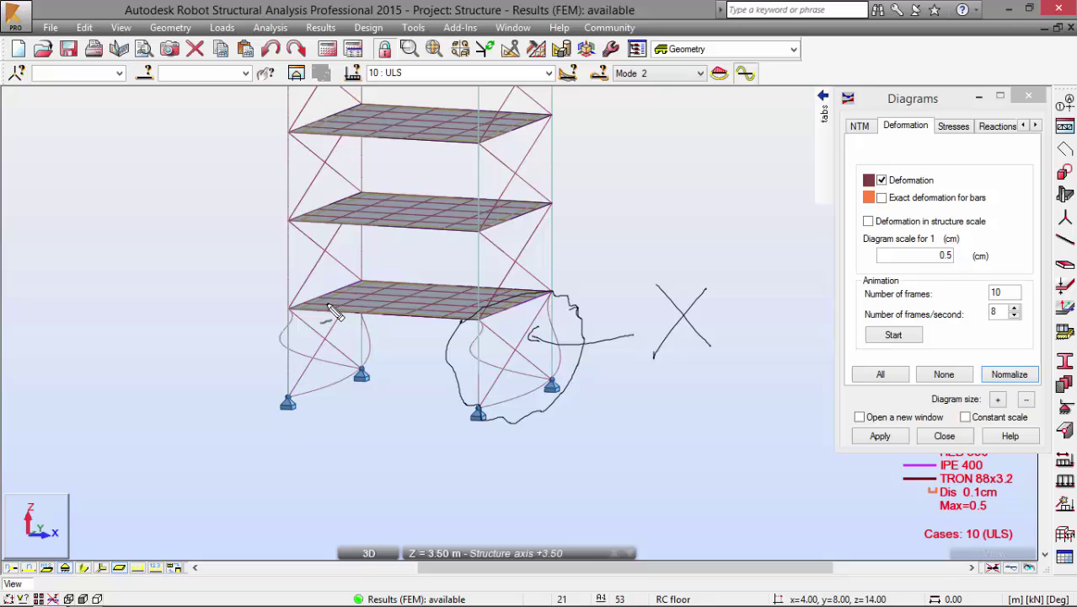
{"action": "mouse_move", "coordinate": [354, 268]}
{"action": "left_mouse_down"}
{"action": "mouse_move", "coordinate": [300, 296]}
{"action": "mouse_move", "coordinate": [275, 339]}
{"action": "mouse_move", "coordinate": [276, 400]}
{"action": "mouse_move", "coordinate": [336, 426]}
{"action": "mouse_move", "coordinate": [390, 382]}
{"action": "mouse_move", "coordinate": [349, 268]}
{"action": "left_mouse_up"}
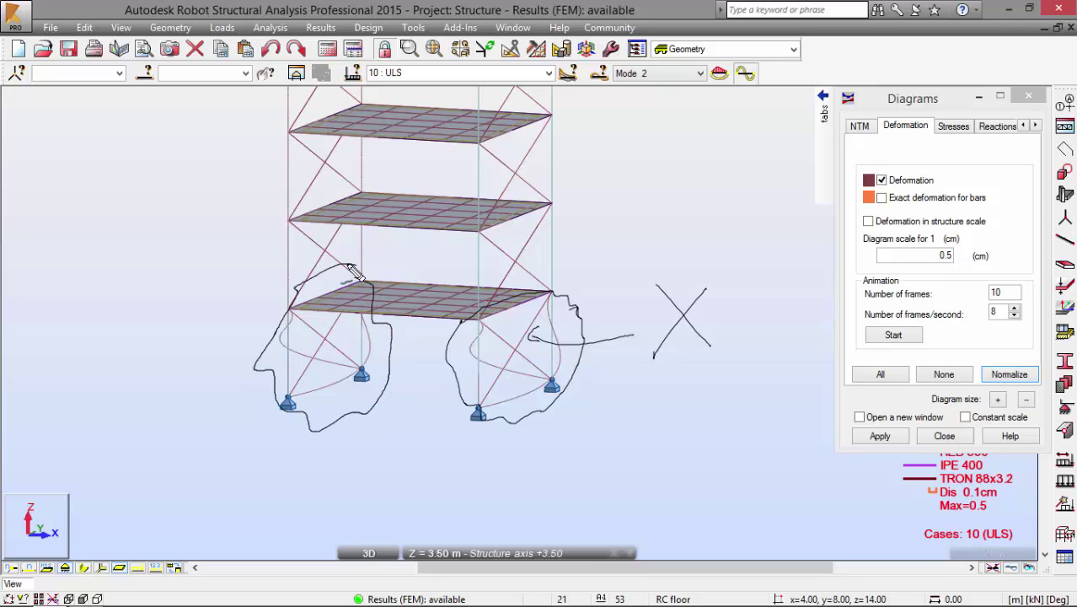
{"action": "mouse_move", "coordinate": [663, 66]}
{"action": "left_mouse_down"}
{"action": "mouse_move", "coordinate": [634, 73]}
{"action": "mouse_move", "coordinate": [606, 94]}
{"action": "mouse_move", "coordinate": [651, 106]}
{"action": "mouse_move", "coordinate": [625, 77]}
{"action": "left_mouse_up"}
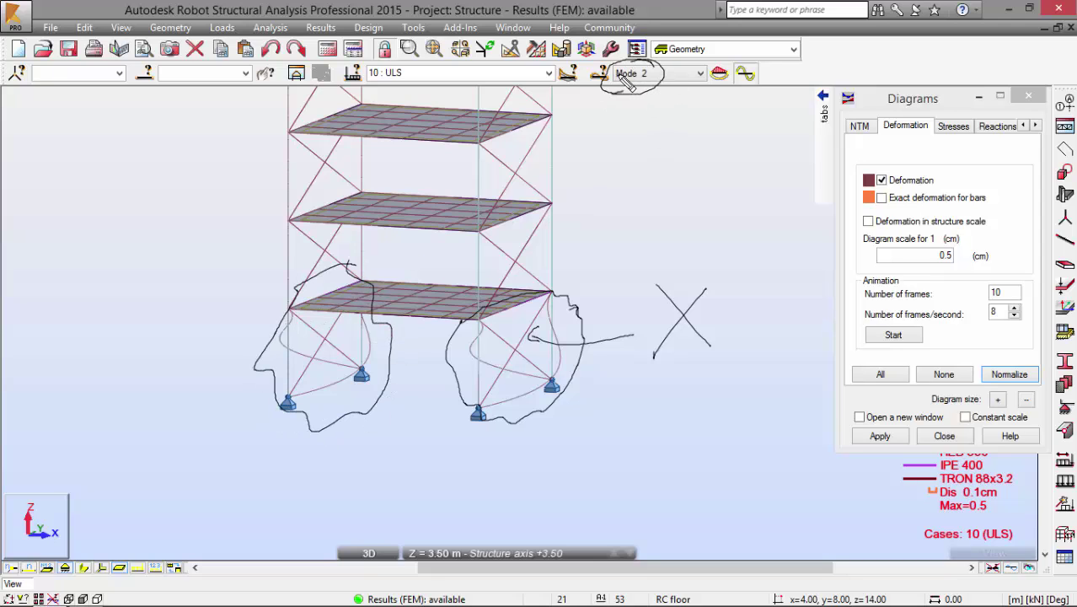
{"action": "mouse_move", "coordinate": [622, 204]}
{"action": "left_mouse_down"}
{"action": "mouse_move", "coordinate": [684, 194]}
{"action": "mouse_move", "coordinate": [705, 133]}
{"action": "mouse_move", "coordinate": [700, 209]}
{"action": "left_mouse_up"}
{"action": "mouse_move", "coordinate": [631, 268]}
{"action": "left_mouse_down"}
{"action": "mouse_move", "coordinate": [698, 236]}
{"action": "mouse_move", "coordinate": [708, 249]}
{"action": "mouse_move", "coordinate": [750, 245]}
{"action": "left_mouse_up"}
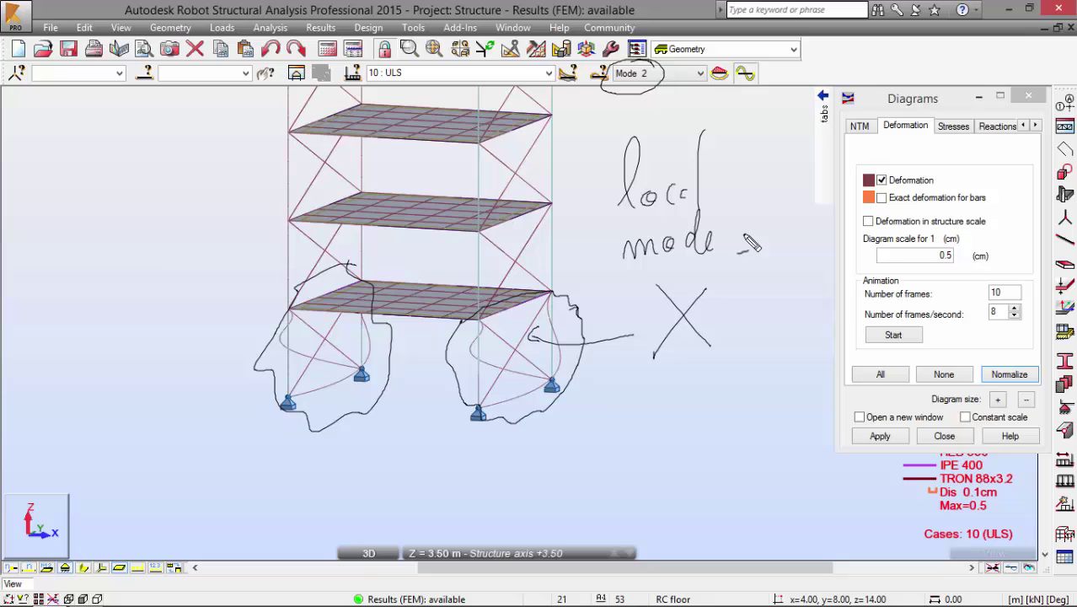
- Clear the sketches and show the Mode 3 buckled shape
{"action": "key", "text": "Escape"}
{"action": "left_click", "coordinate": [701, 73]}
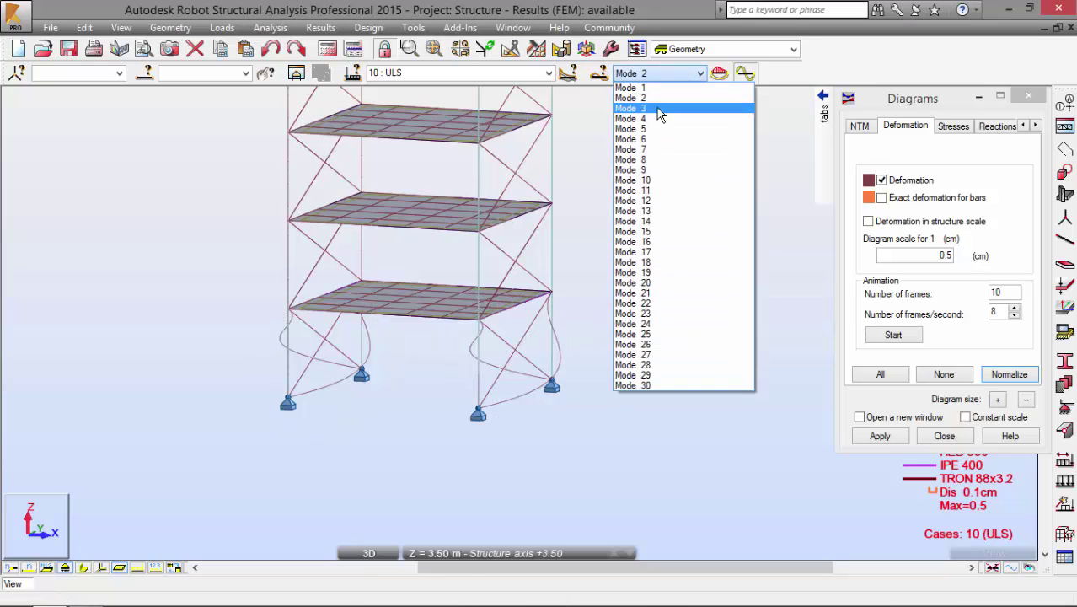
{"action": "left_click", "coordinate": [656, 110]}
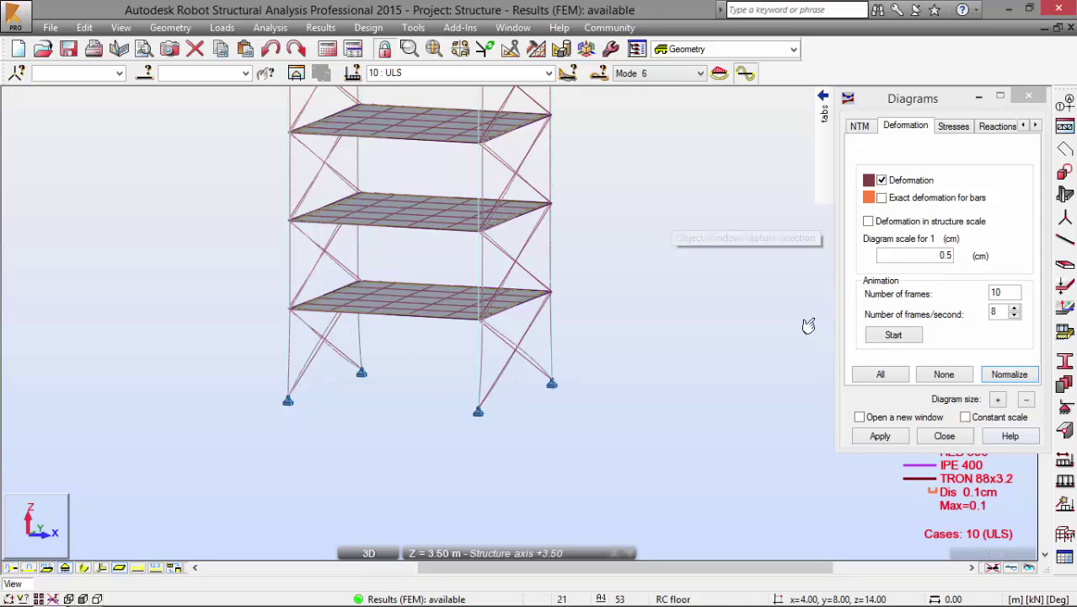
- Normalize the Mode 6 deformation to a 0.1 scale and view from above
{"action": "middle_click_drag", "start_coordinate": [670, 247], "coordinate": [618, 278], "text": "shift"}
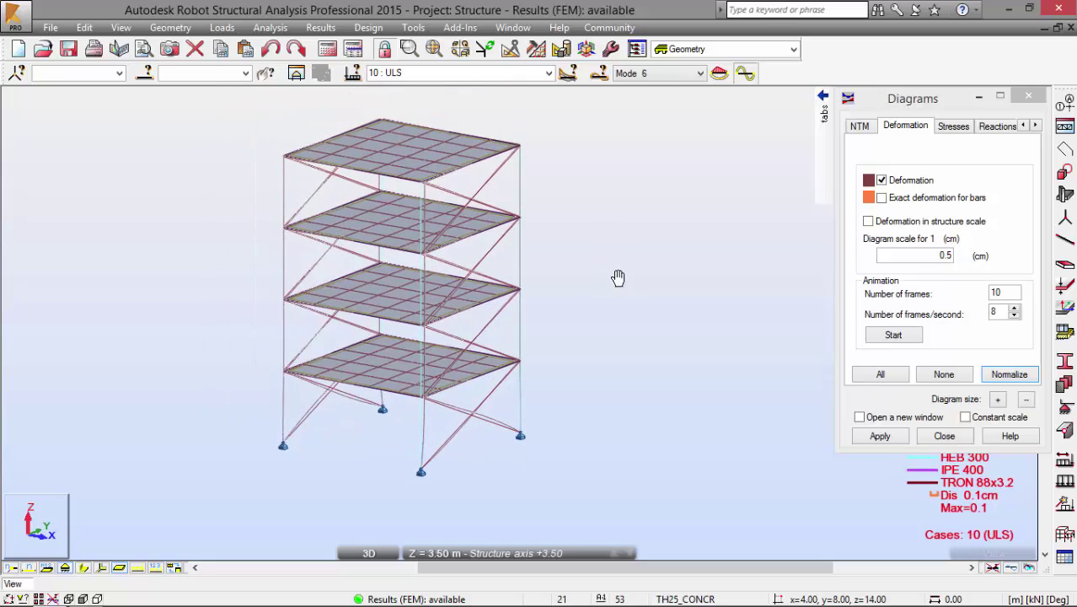
{"action": "left_click", "coordinate": [1008, 374]}
{"action": "mouse_move", "coordinate": [692, 320]}
{"action": "middle_mouse_down", "text": "shift"}
{"action": "mouse_move", "coordinate": [634, 306]}
{"action": "mouse_move", "coordinate": [614, 314]}
{"action": "mouse_move", "coordinate": [615, 416]}
{"action": "mouse_move", "coordinate": [596, 407]}
{"action": "mouse_move", "coordinate": [584, 315]}
{"action": "mouse_move", "coordinate": [611, 316]}
{"action": "mouse_move", "coordinate": [614, 418]}
{"action": "middle_mouse_up", "text": "shift"}
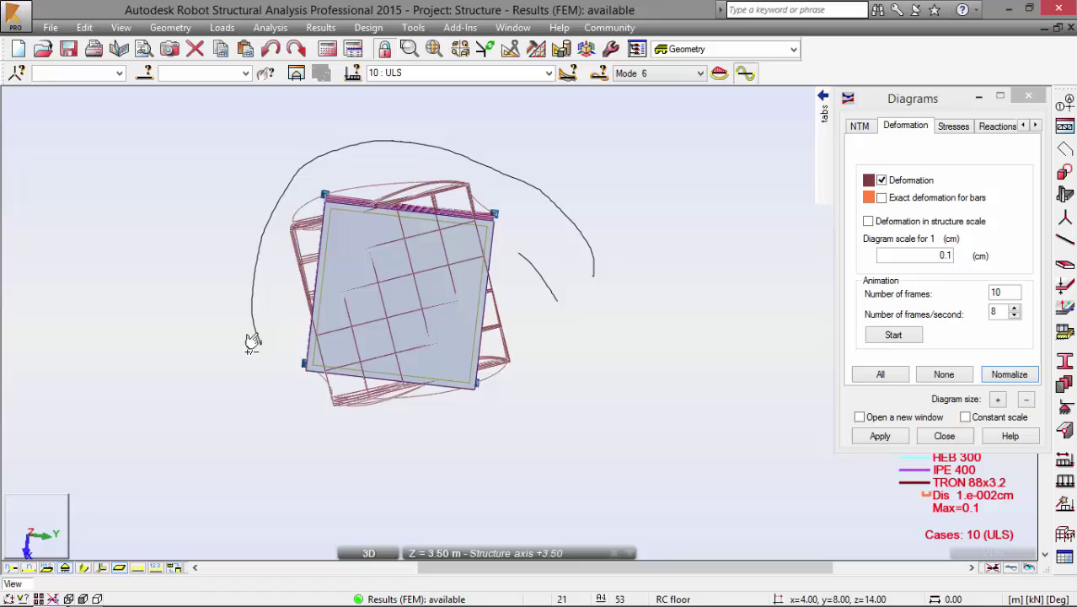
- Sketch the global twisting rotation and its centre, then clear the annotations
{"action": "left_click_drag", "start_coordinate": [251, 354], "coordinate": [275, 317]}
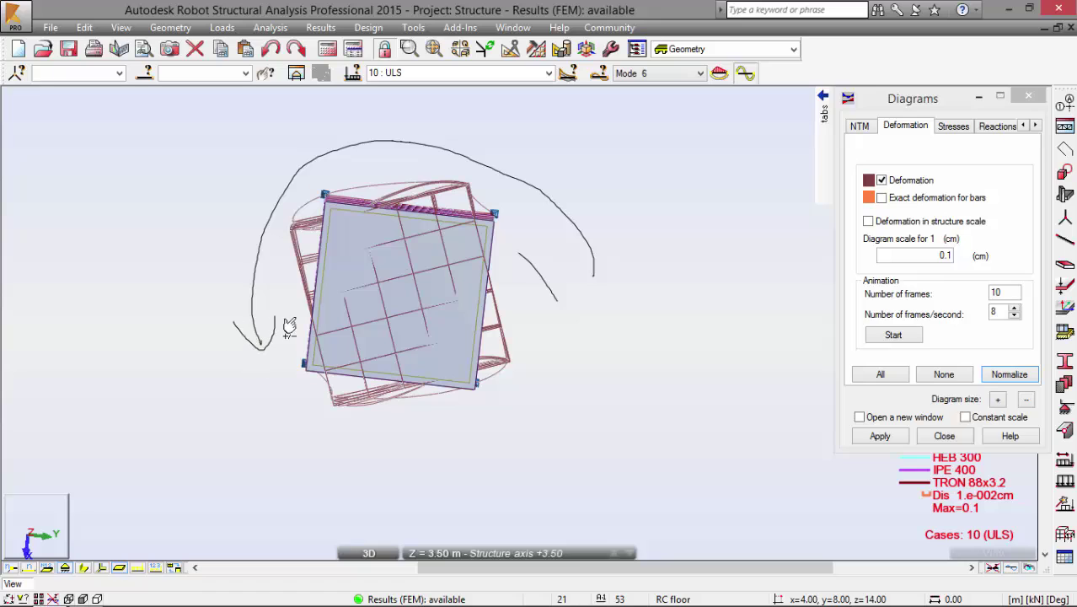
{"action": "left_click", "coordinate": [404, 287]}
{"action": "mouse_move", "coordinate": [383, 126]}
{"action": "left_mouse_down"}
{"action": "mouse_move", "coordinate": [361, 169]}
{"action": "mouse_move", "coordinate": [397, 149]}
{"action": "mouse_move", "coordinate": [366, 152]}
{"action": "left_mouse_up"}
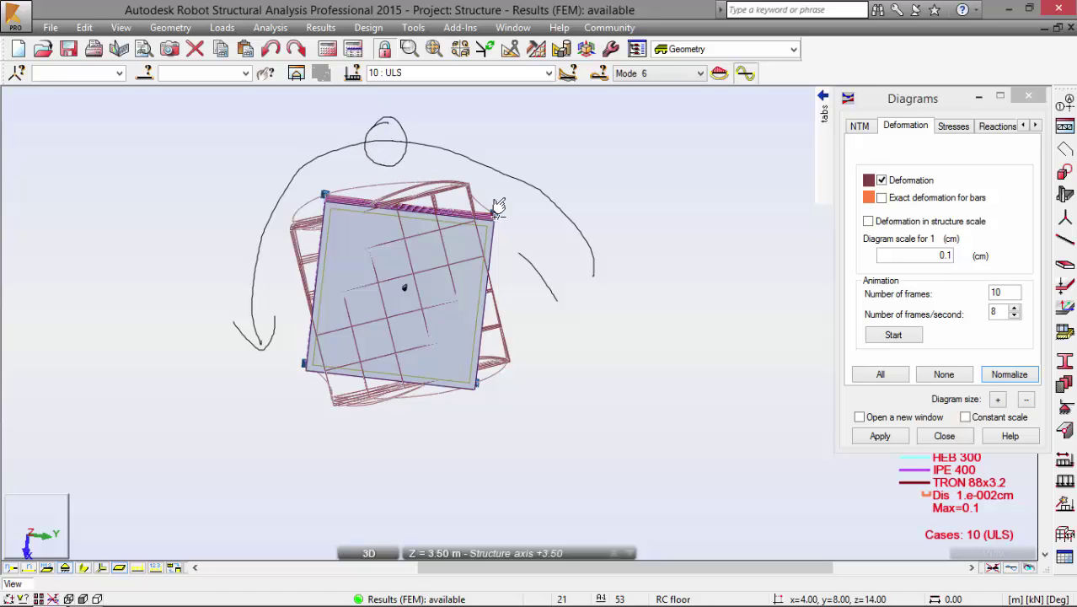
{"action": "key", "text": "e"}
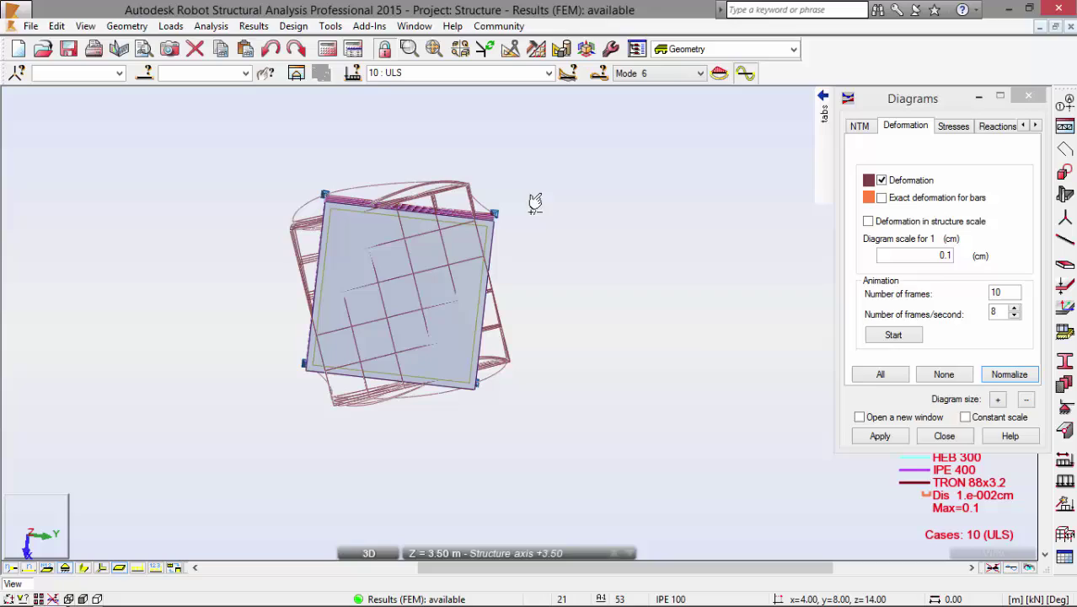
{"action": "left_click_drag", "start_coordinate": [544, 363], "coordinate": [640, 257]}
- Show Mode 7 in front elevation, marking its sway direction with an arrow
{"action": "left_click", "coordinate": [659, 74]}
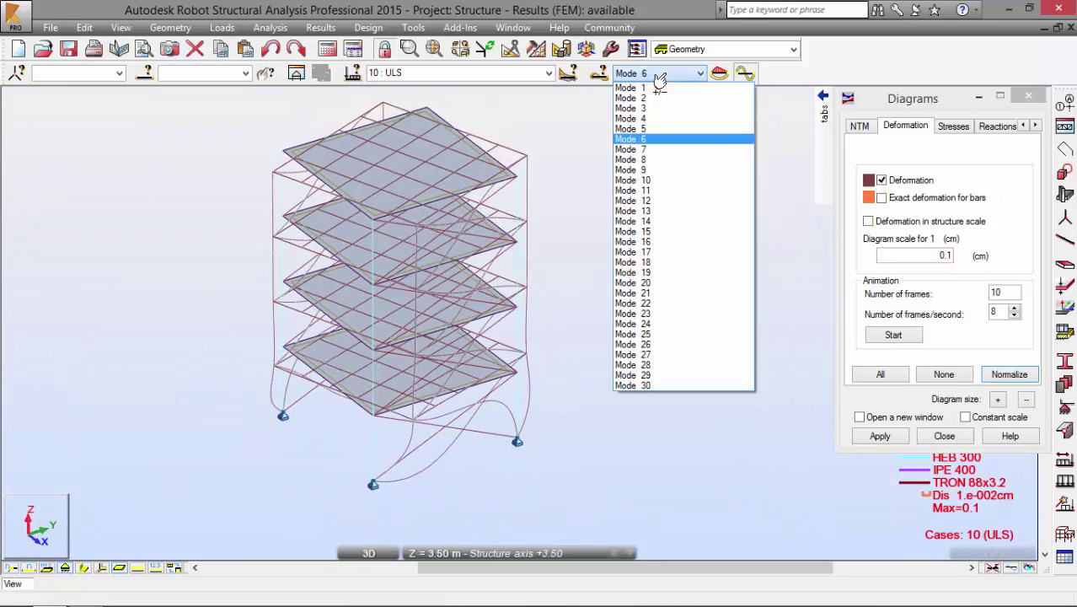
{"action": "left_click", "coordinate": [648, 152]}
{"action": "left_click_drag", "start_coordinate": [642, 209], "coordinate": [596, 177]}
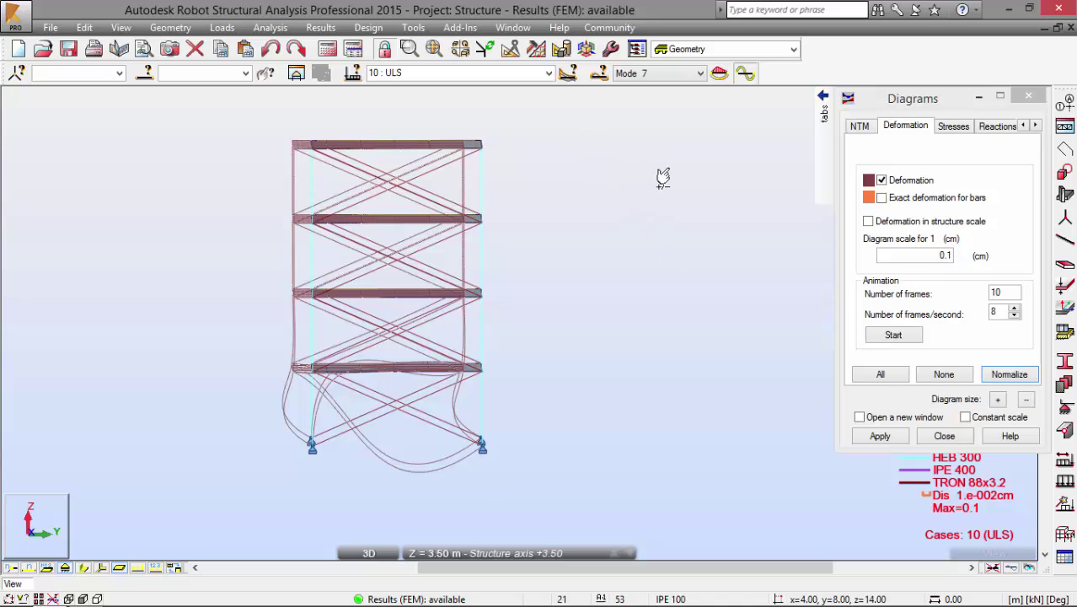
{"action": "left_click_drag", "start_coordinate": [603, 167], "coordinate": [601, 198]}
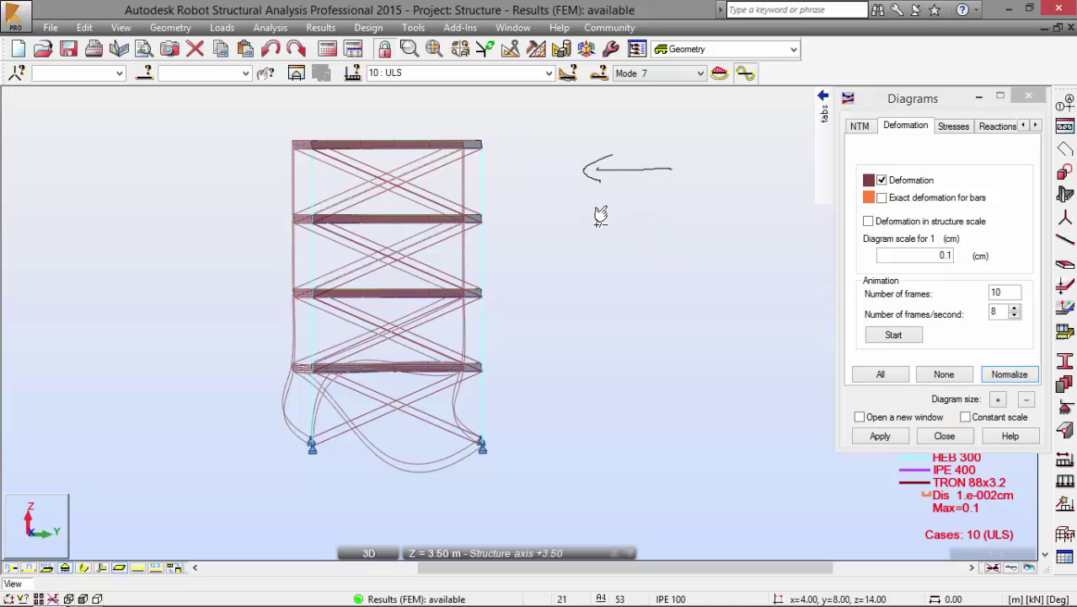
{"action": "mouse_move", "coordinate": [632, 160]}
{"action": "left_mouse_down"}
{"action": "mouse_move", "coordinate": [629, 175]}
{"action": "mouse_move", "coordinate": [632, 160]}
{"action": "left_mouse_up"}
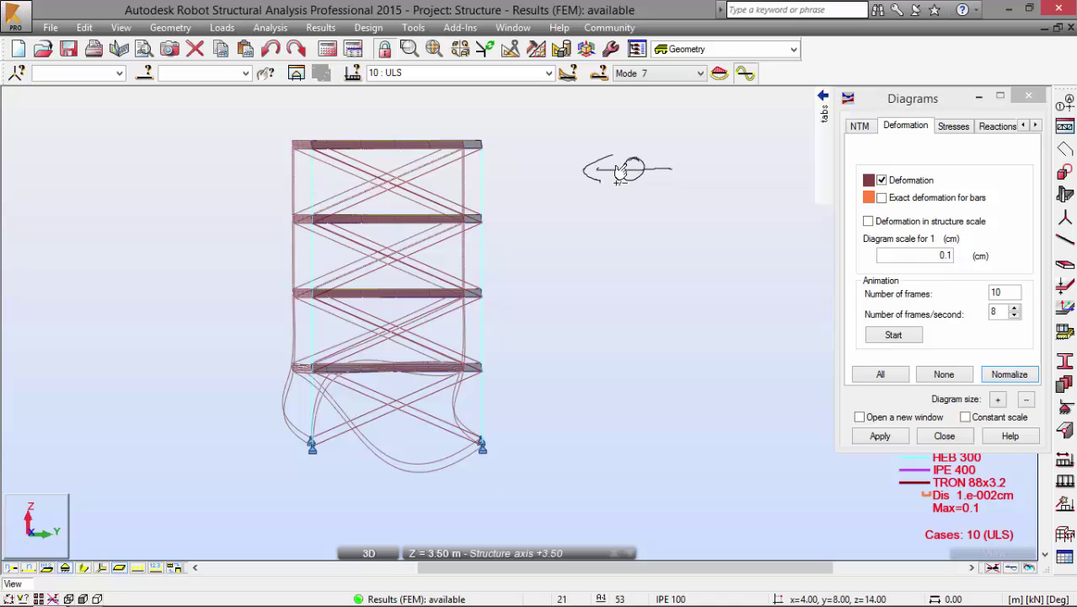
- Show the Mode 8 and then Mode 9 buckled shapes
{"action": "left_click", "coordinate": [662, 74]}
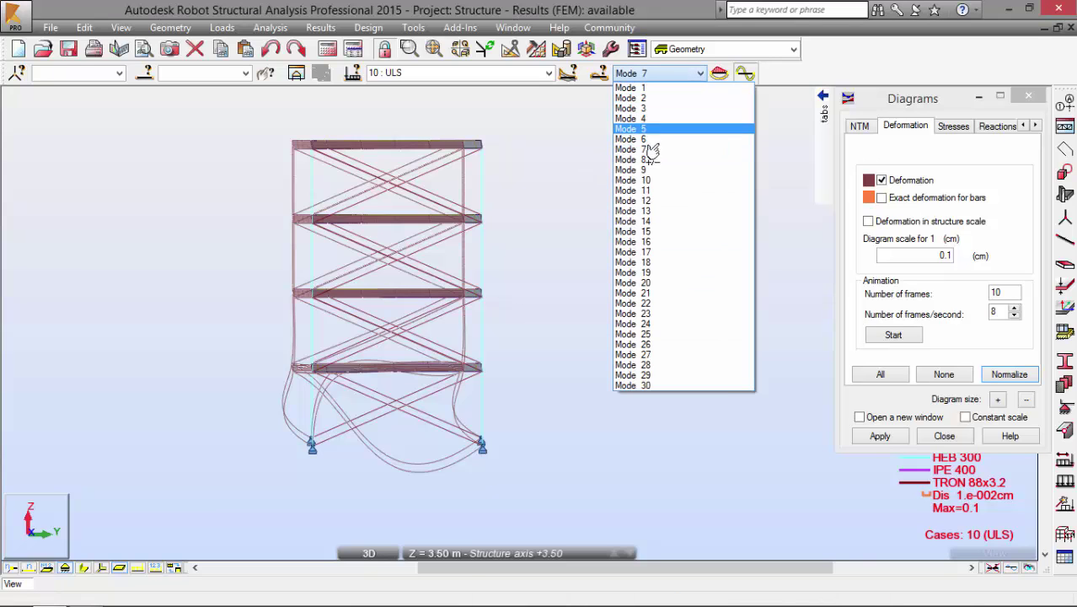
{"action": "left_click", "coordinate": [654, 160]}
{"action": "middle_click_drag", "start_coordinate": [577, 243], "coordinate": [661, 278], "text": "shift"}
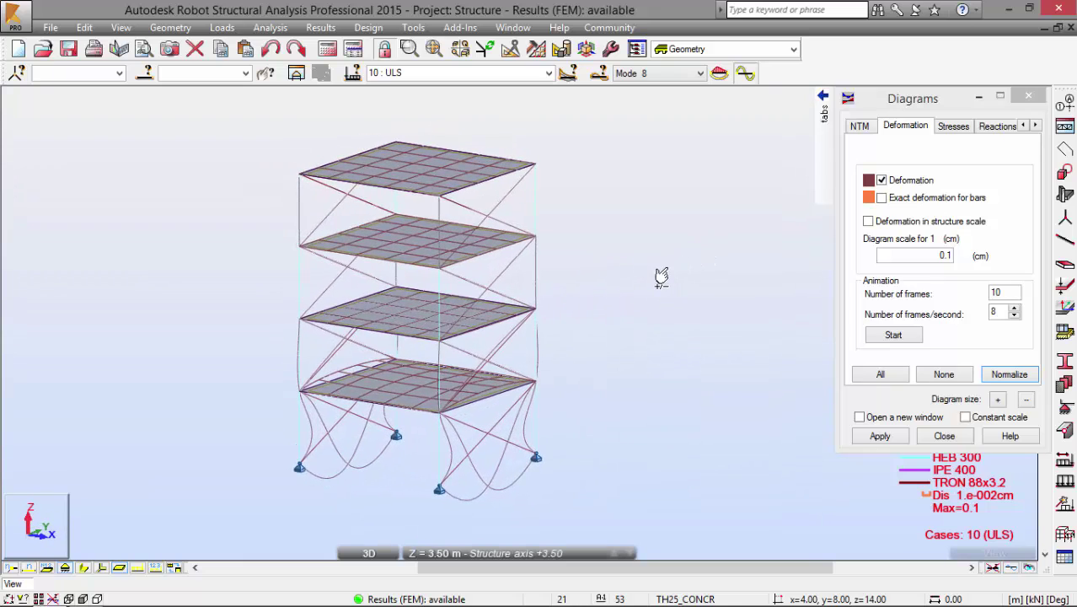
{"action": "left_click", "coordinate": [691, 74]}
{"action": "left_click", "coordinate": [664, 175]}
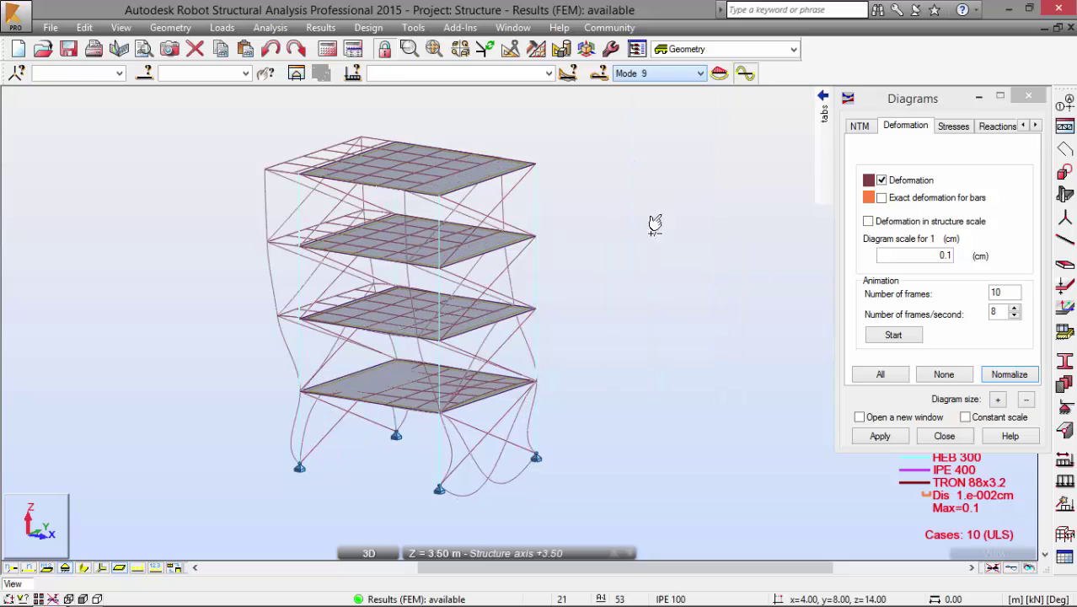
{"action": "middle_click_drag", "start_coordinate": [645, 258], "coordinate": [668, 257], "text": "shift"}
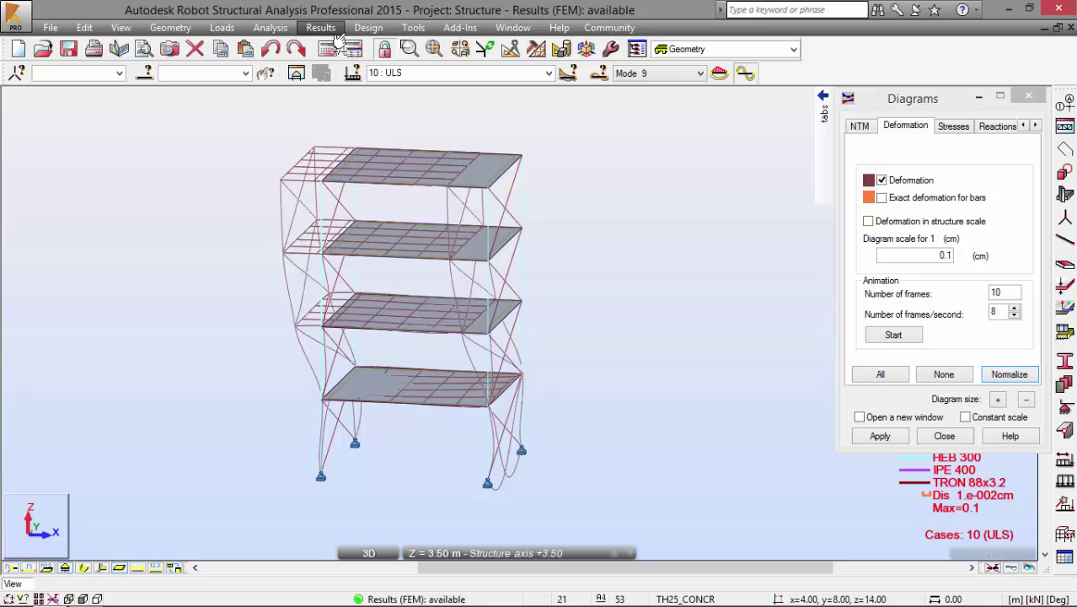
- Open the Critical Loads table of buckling coefficients for the 30 modes
{"action": "left_click", "coordinate": [368, 27]}
{"action": "mouse_move", "coordinate": [320, 27]}
{"action": "mouse_move", "coordinate": [380, 350]}
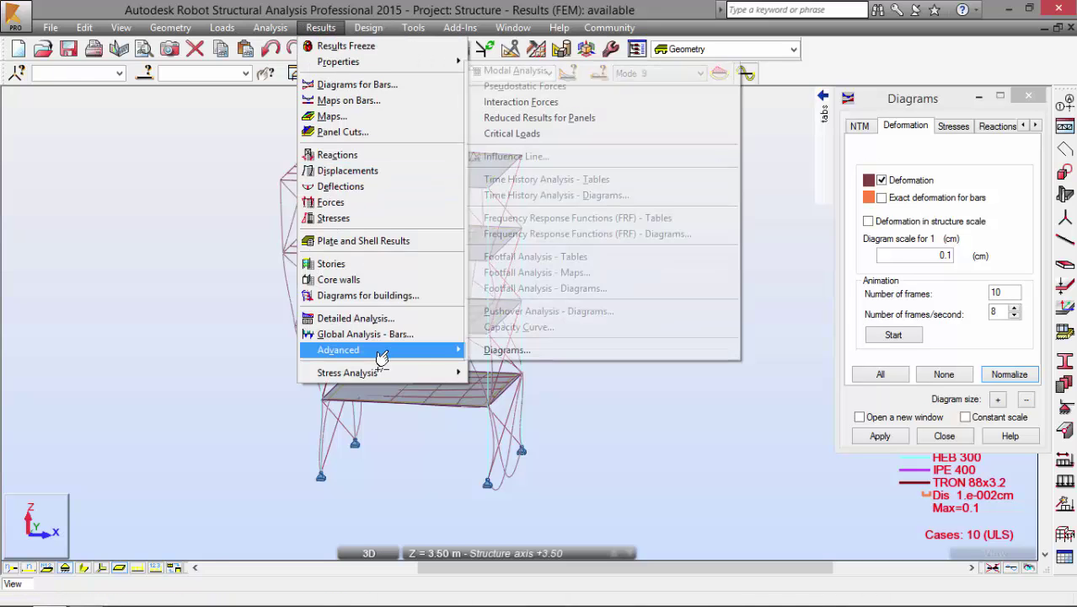
{"action": "left_click", "coordinate": [506, 134]}
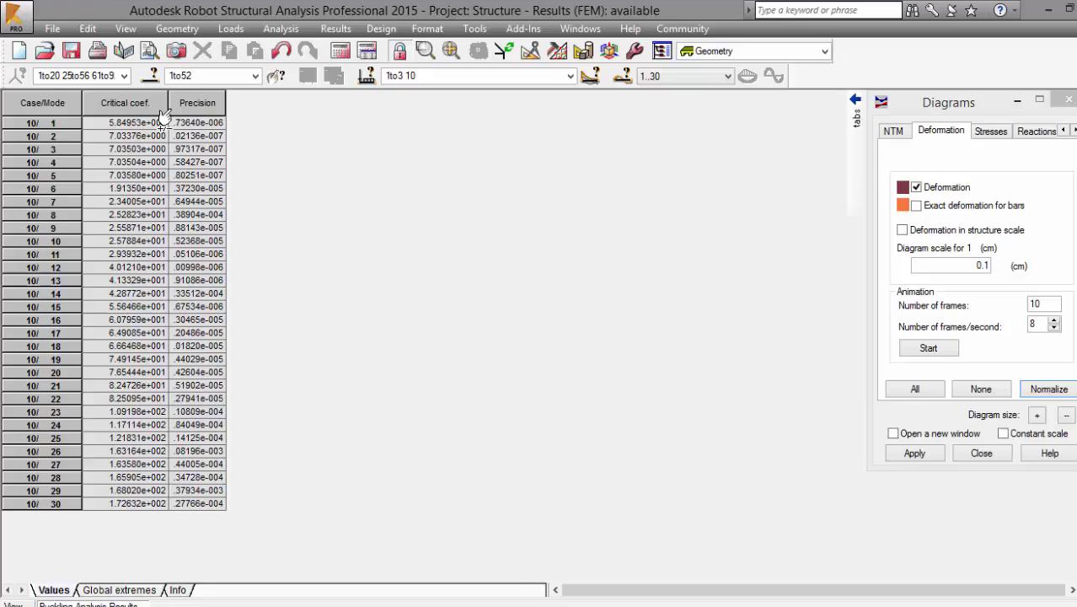
- Widen the Critical coef. and Precision columns, select Critical coef., and return to View
{"action": "left_click_drag", "start_coordinate": [166, 118], "coordinate": [286, 128]}
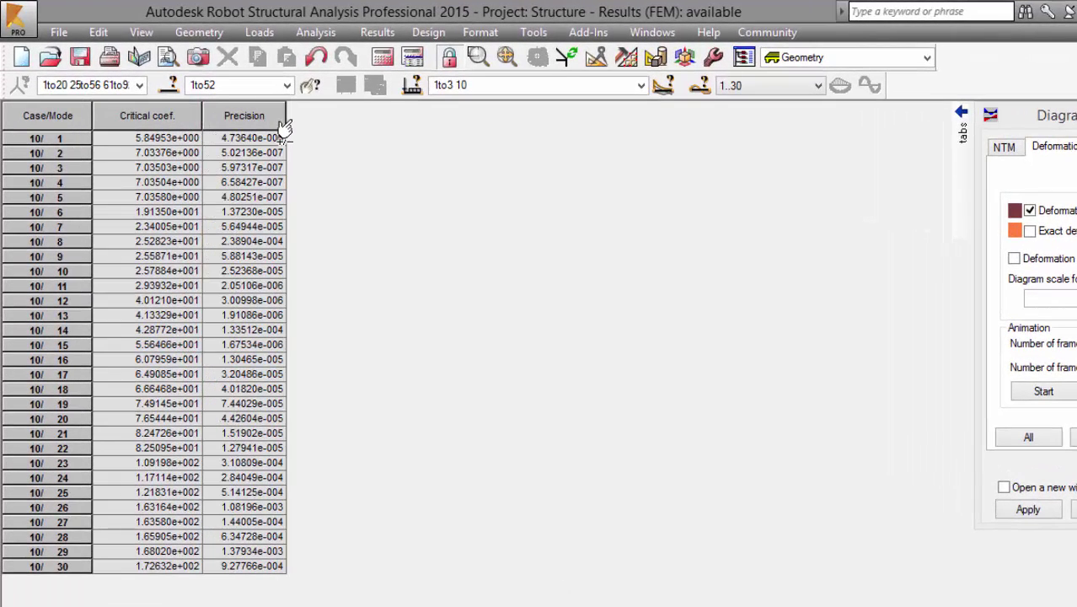
{"action": "left_click", "coordinate": [167, 126]}
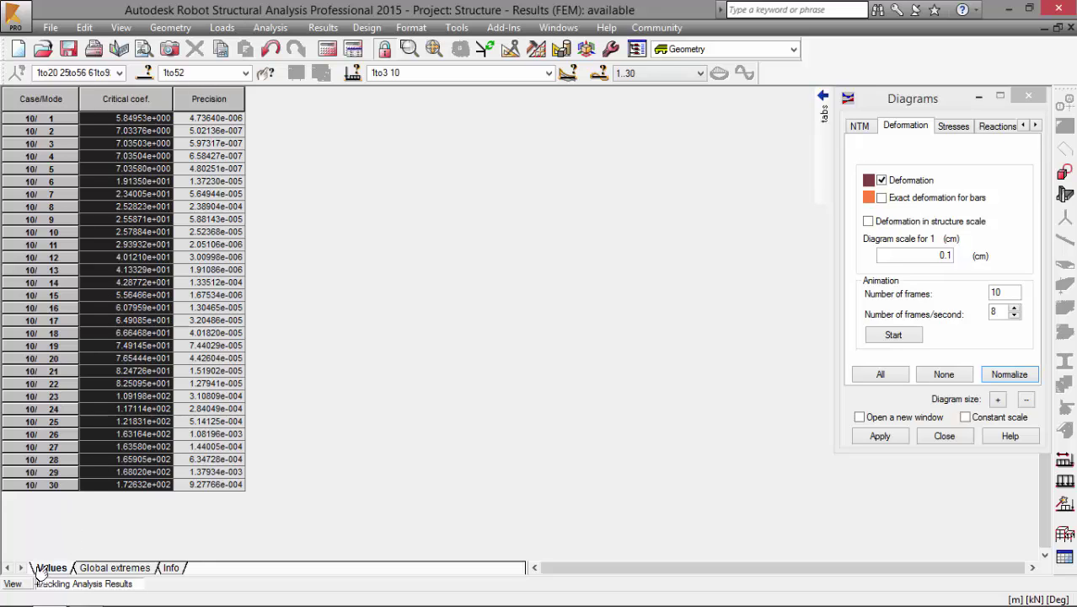
{"action": "left_click", "coordinate": [15, 585]}
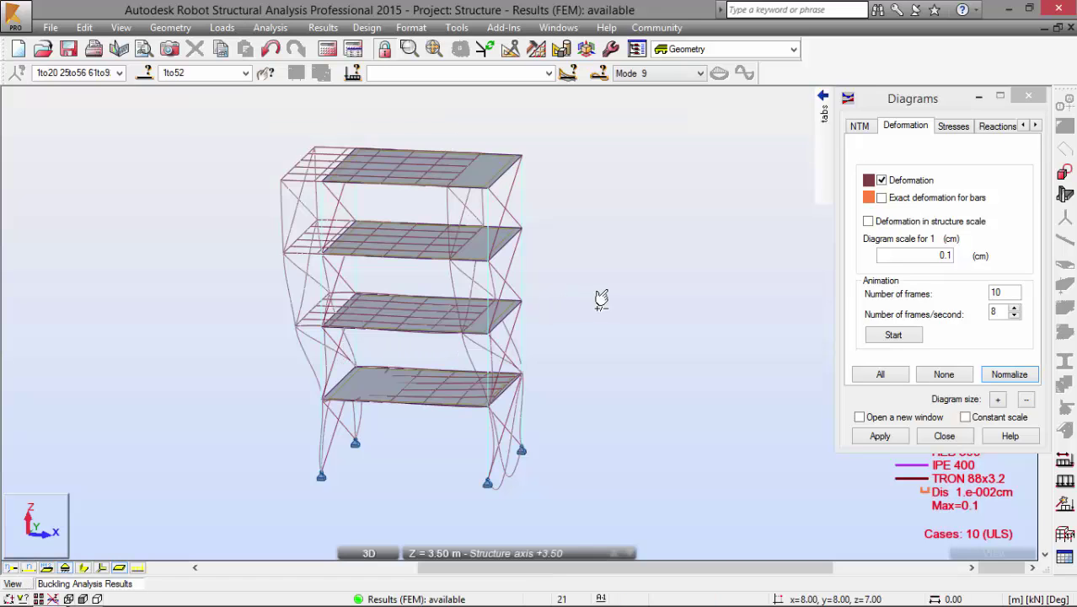
- Draw the frame's bars with full cross-section shapes alongside the Mode 9 buckled shape
{"action": "middle_click_drag", "start_coordinate": [598, 304], "coordinate": [563, 314]}
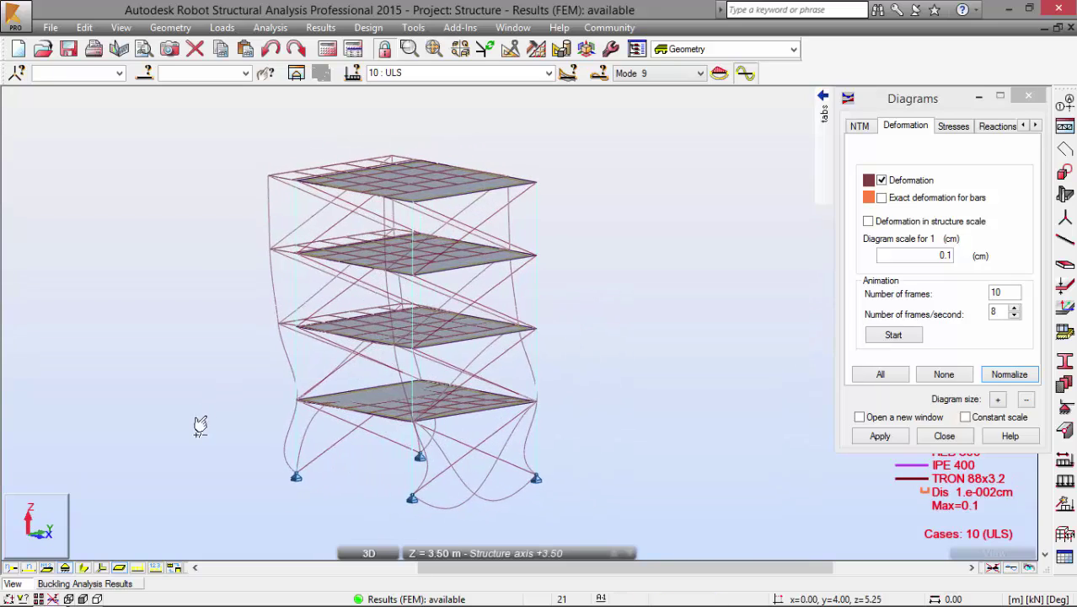
{"action": "left_click", "coordinate": [85, 569]}
{"action": "middle_click_drag", "start_coordinate": [163, 372], "coordinate": [194, 377], "text": "shift"}
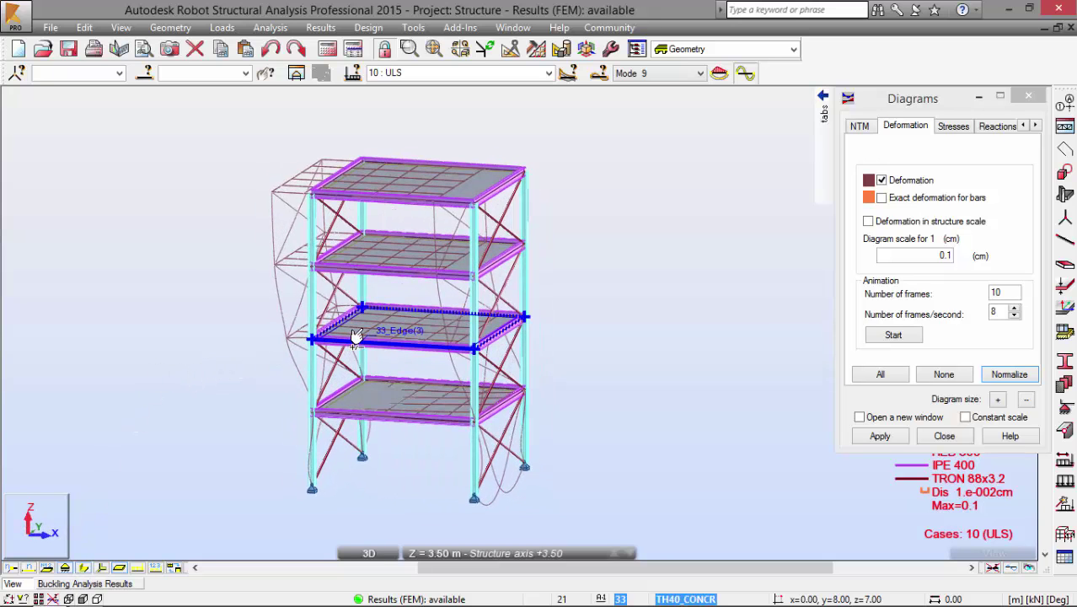